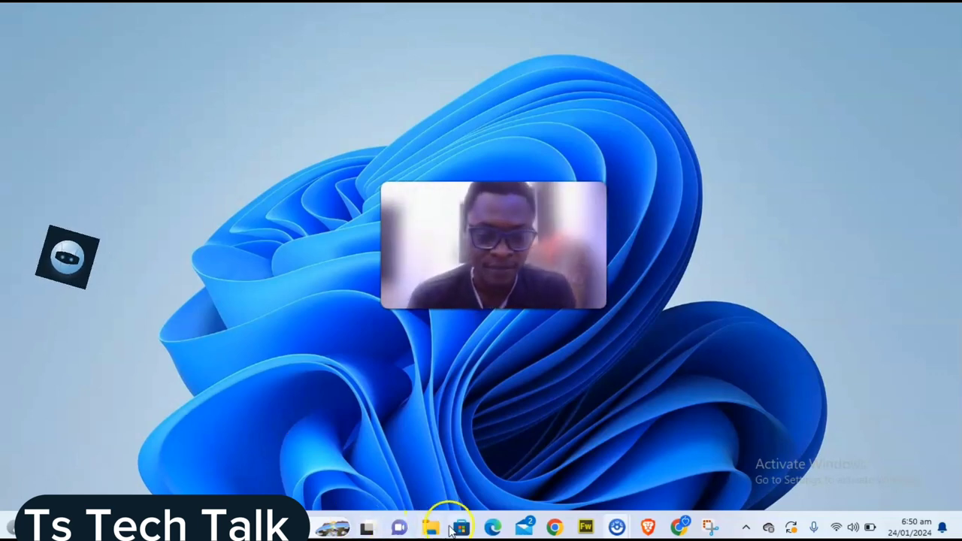
Open the 'ai model' image from the Screenshots folder in the Photos viewer.
{"action": "mouse_move", "coordinate": [446, 530]}
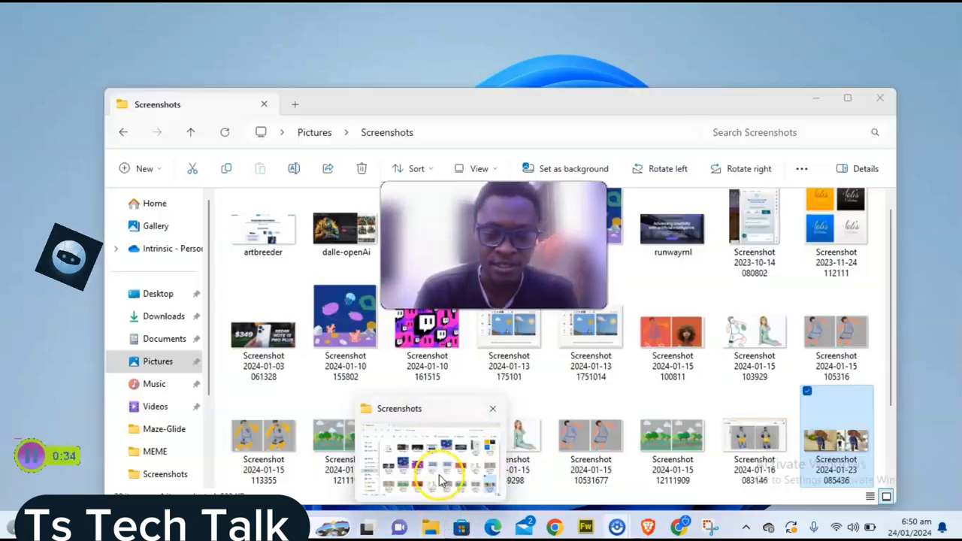
{"action": "left_click", "coordinate": [442, 474]}
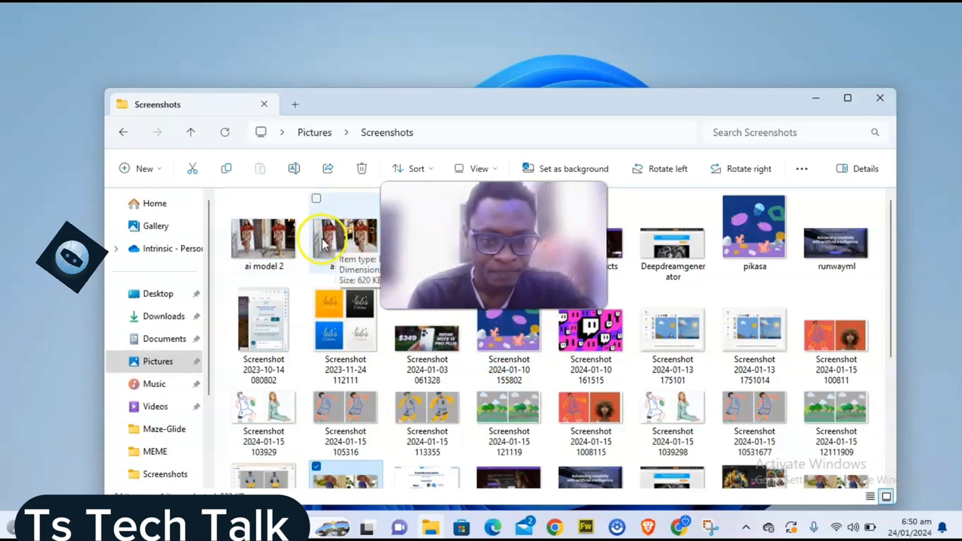
{"action": "left_click", "coordinate": [346, 241]}
{"action": "double_click", "coordinate": [346, 240]}
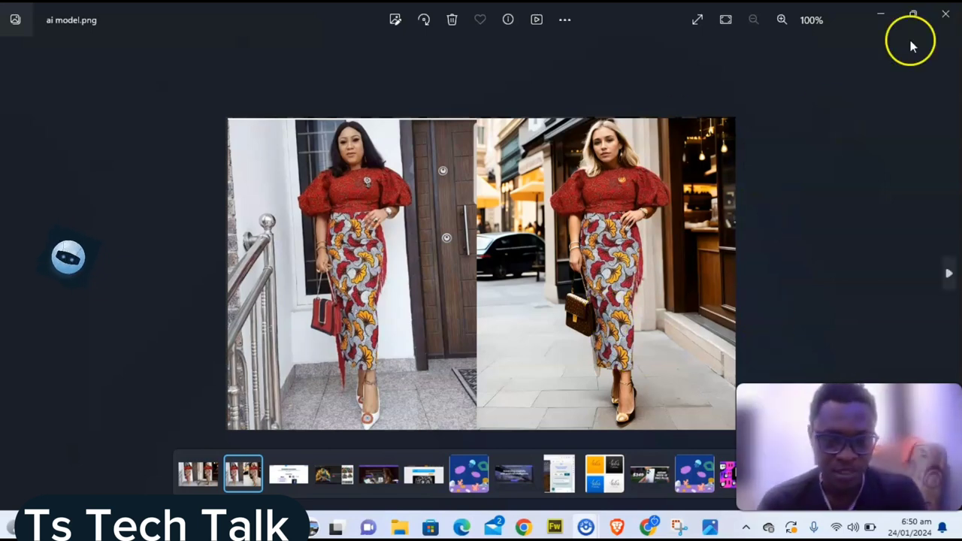
Close the Photos viewer and minimize the Screenshots folder window to reveal the desktop.
{"action": "left_click", "coordinate": [946, 14]}
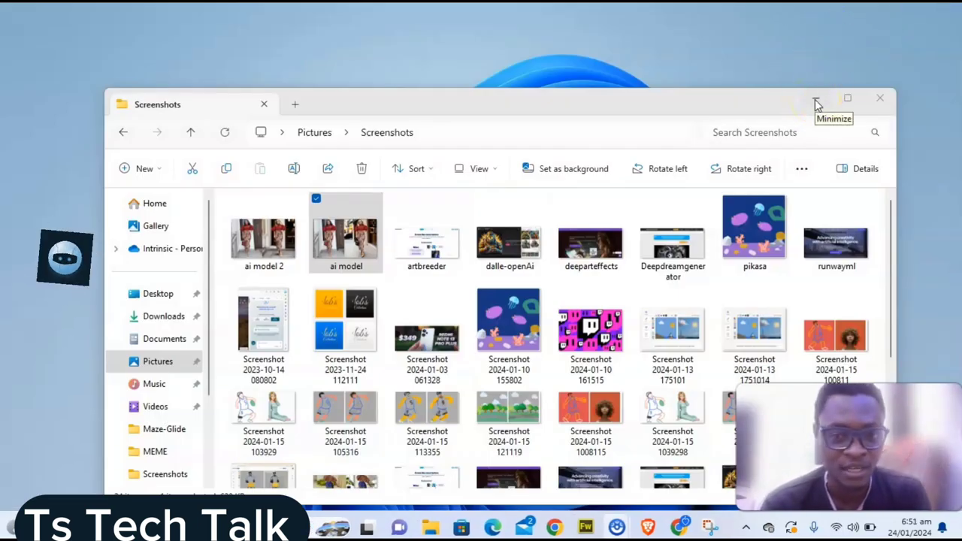
{"action": "left_click", "coordinate": [817, 103]}
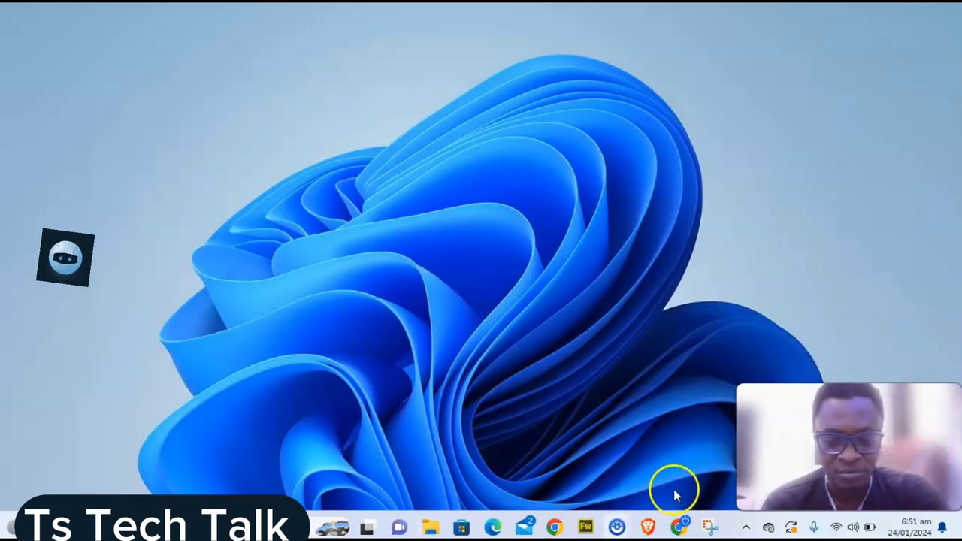
Preview the Pinterest blue Ankara gown with white lace sleeves in Google Images' 'ankara styles' results.
{"action": "left_click", "coordinate": [680, 527]}
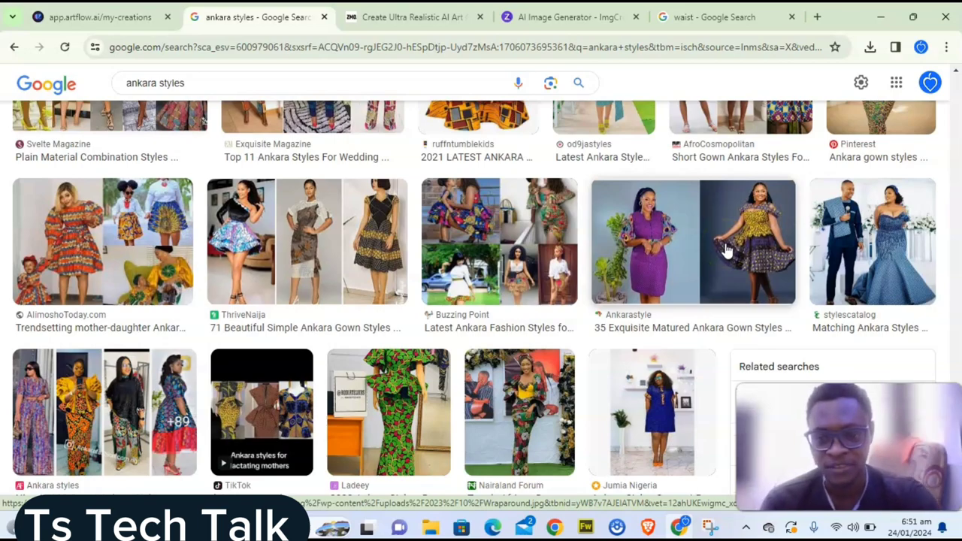
{"action": "scroll", "coordinate": [726, 252], "scroll_direction": "down", "scroll_amount": 4}
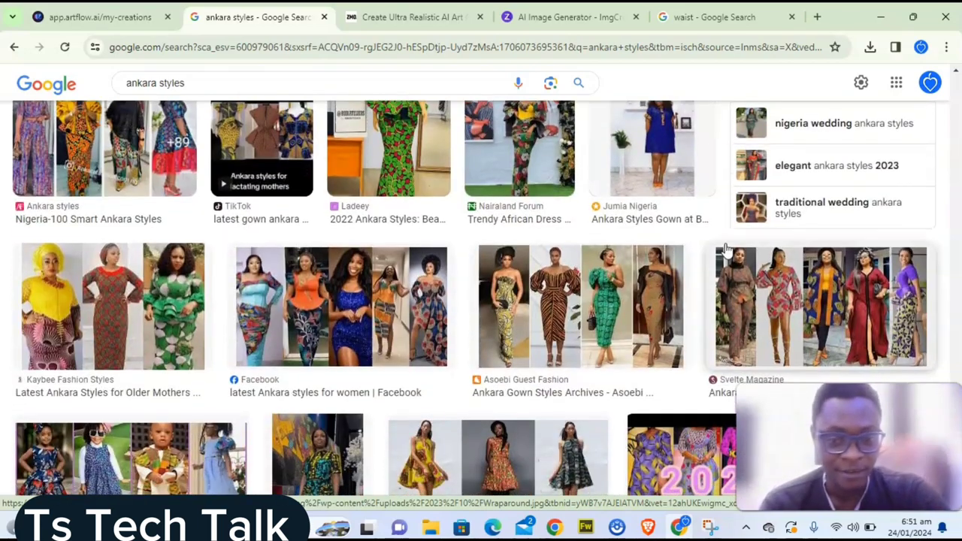
{"action": "scroll", "coordinate": [549, 319], "scroll_direction": "down", "scroll_amount": 7}
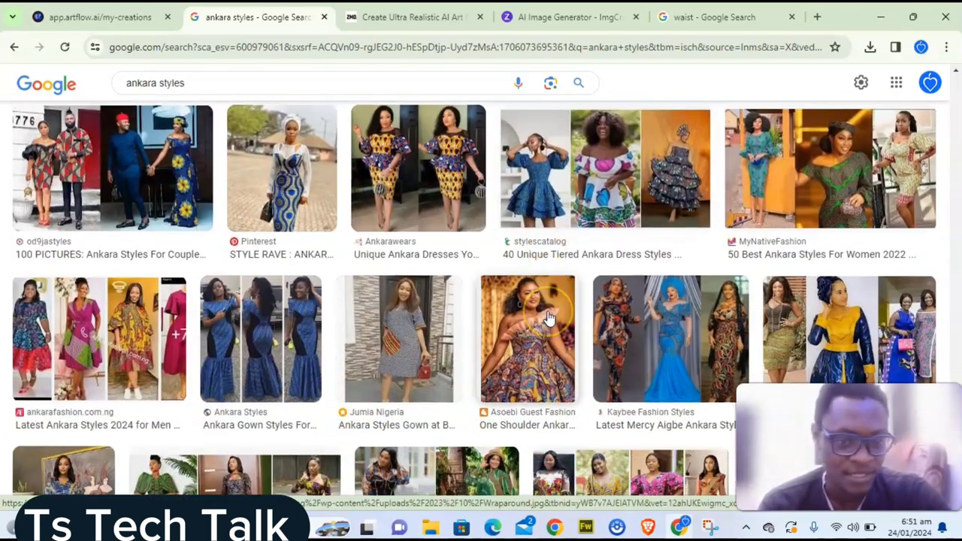
{"action": "left_click", "coordinate": [287, 154]}
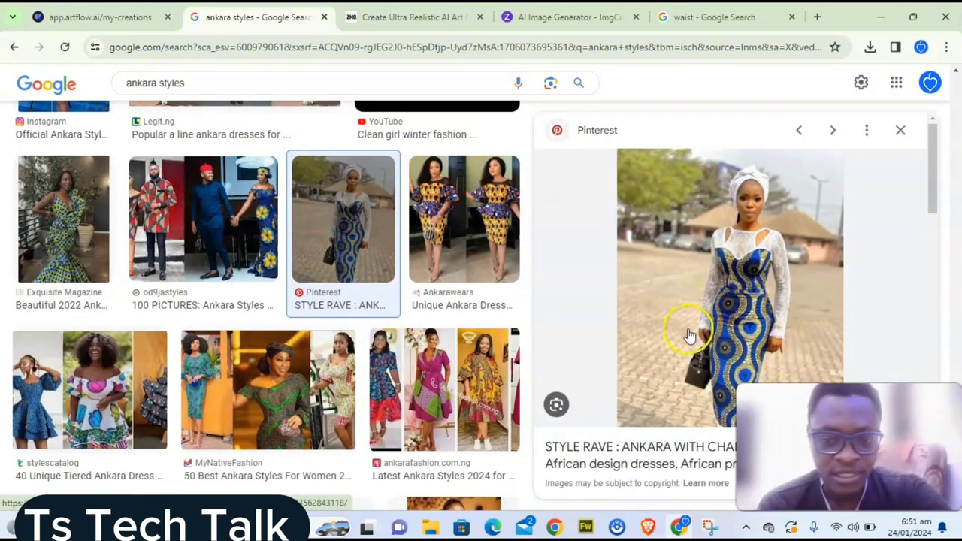
Save the gown image to Downloads as 994f463d67a202a86da56f5951f9fc91.jpg and close the preview.
{"action": "right_click", "coordinate": [683, 335]}
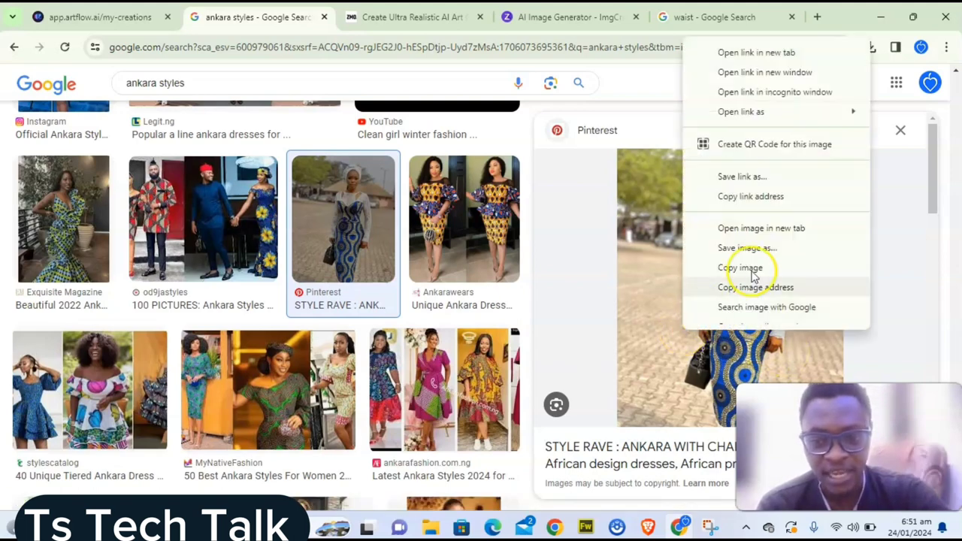
{"action": "left_click", "coordinate": [772, 255]}
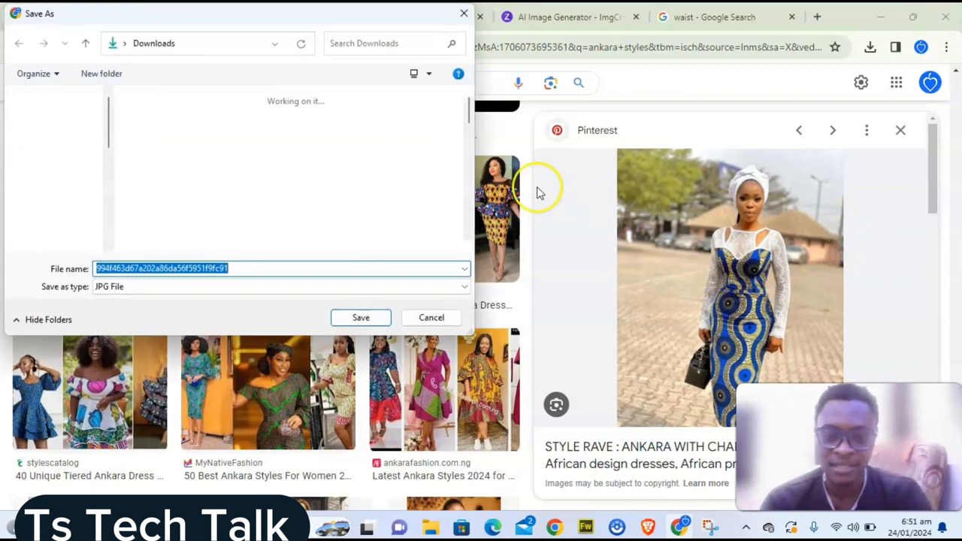
{"action": "left_click", "coordinate": [367, 316]}
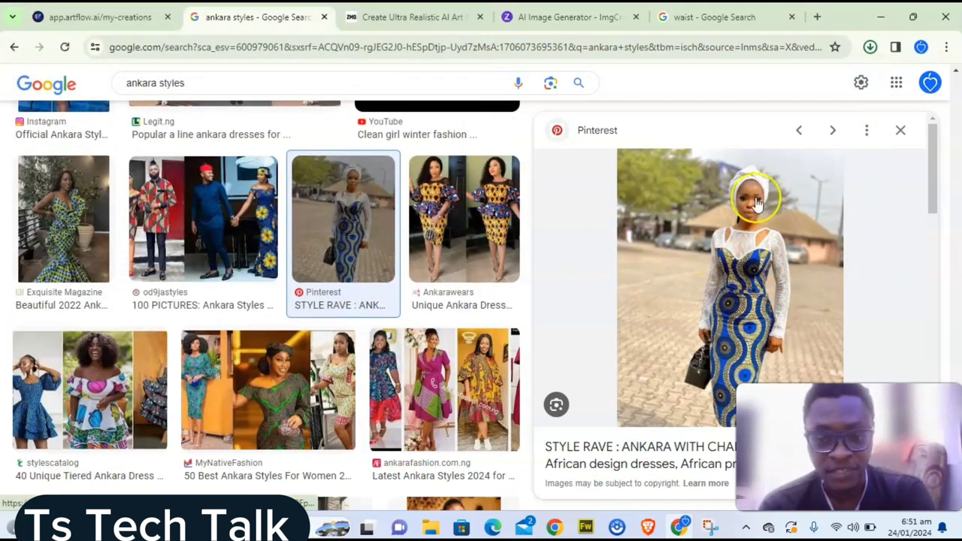
{"action": "left_click", "coordinate": [900, 134]}
{"action": "left_click", "coordinate": [900, 134]}
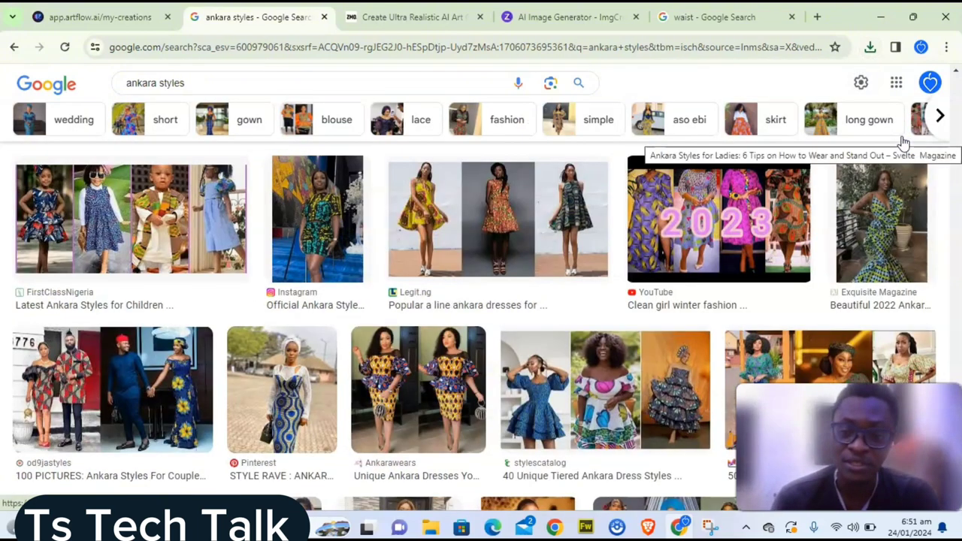
{"action": "left_click", "coordinate": [693, 246]}
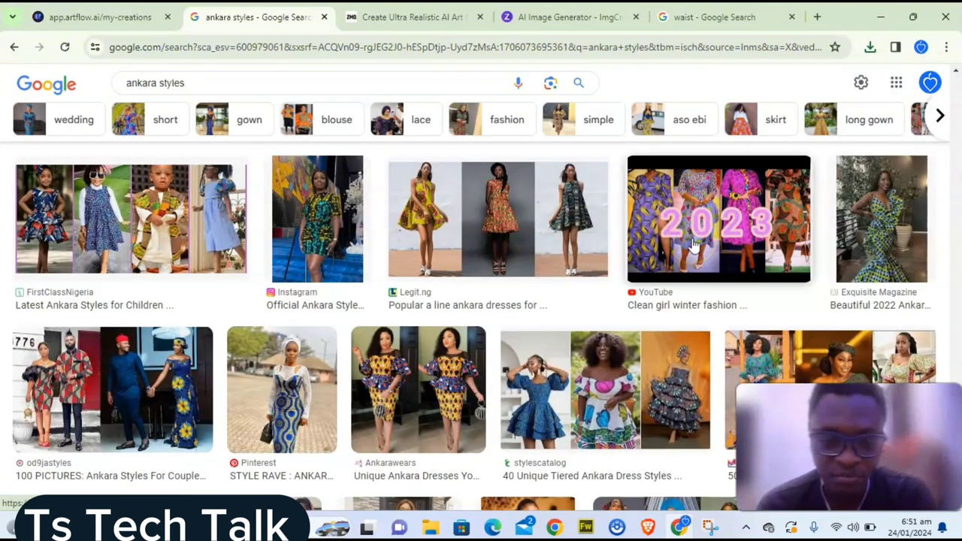
{"action": "left_click", "coordinate": [413, 171]}
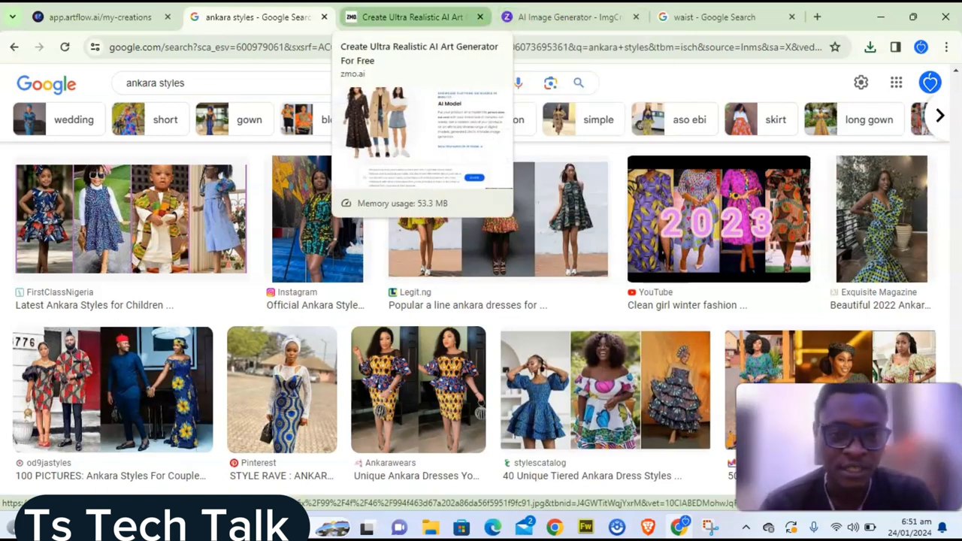
Load zmo.ai in a new browser tab.
{"action": "left_click", "coordinate": [816, 17]}
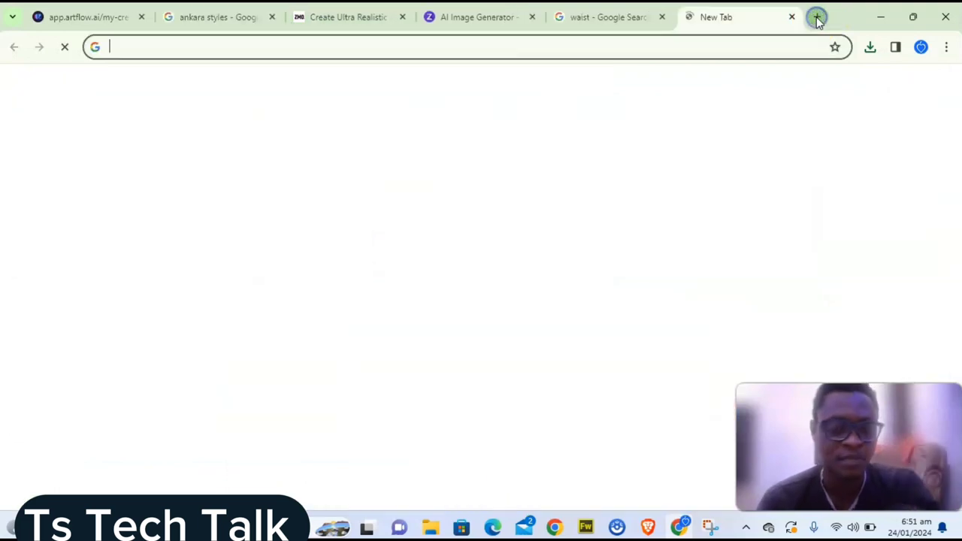
{"action": "type", "text": "zm"}
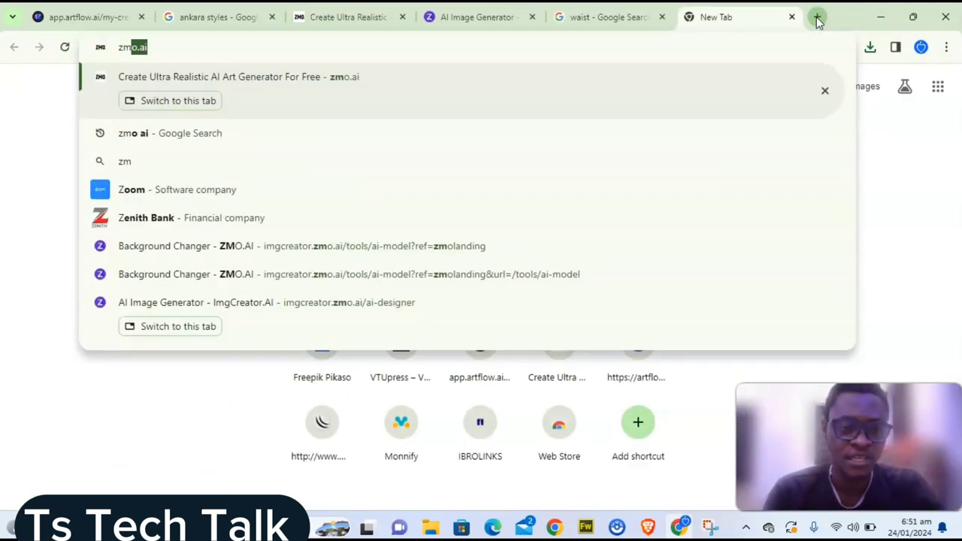
{"action": "key", "text": "BackSpace"}
{"action": "type", "text": "o"}
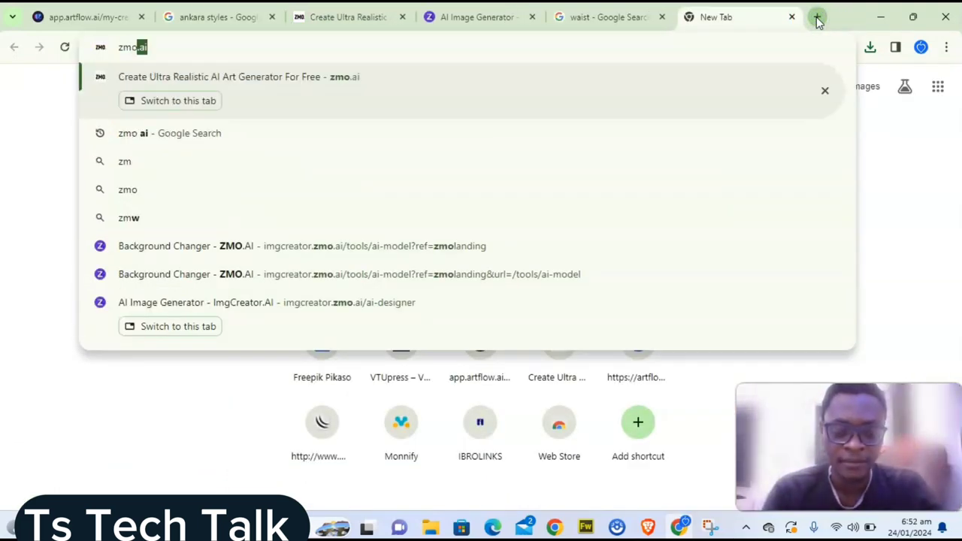
{"action": "type", "text": ".ai"}
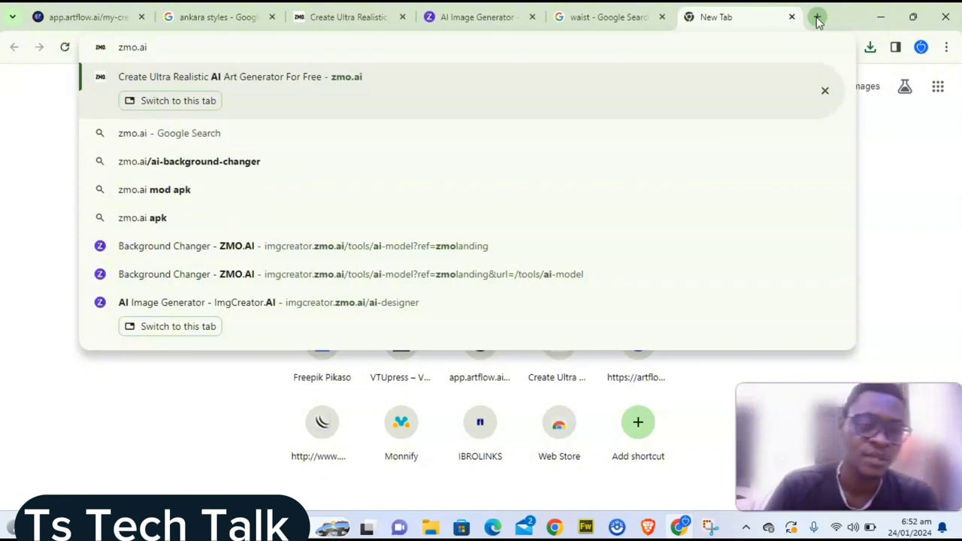
{"action": "key", "text": "Return"}
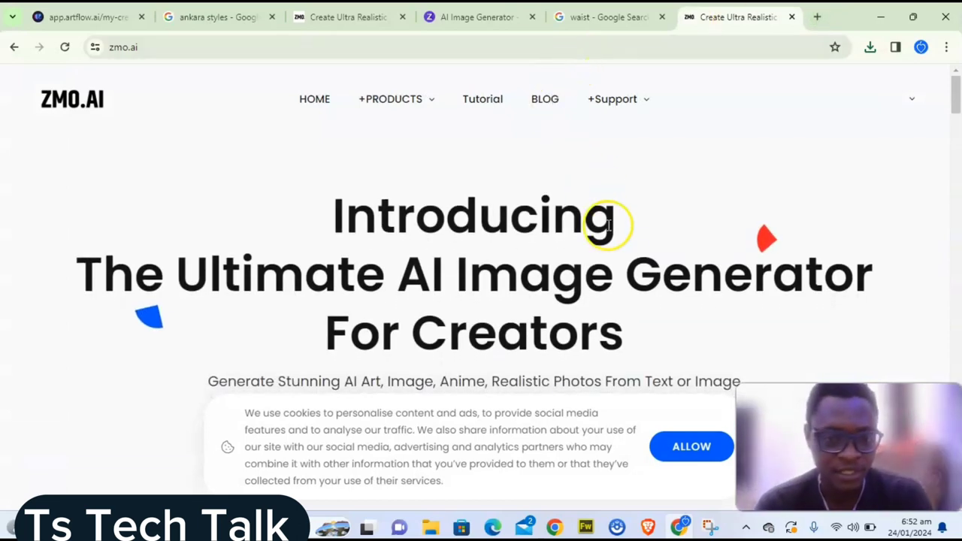
Scroll the ZMO.AI homepage down to the AI Model section.
{"action": "scroll", "coordinate": [607, 225], "scroll_direction": "down", "scroll_amount": 5}
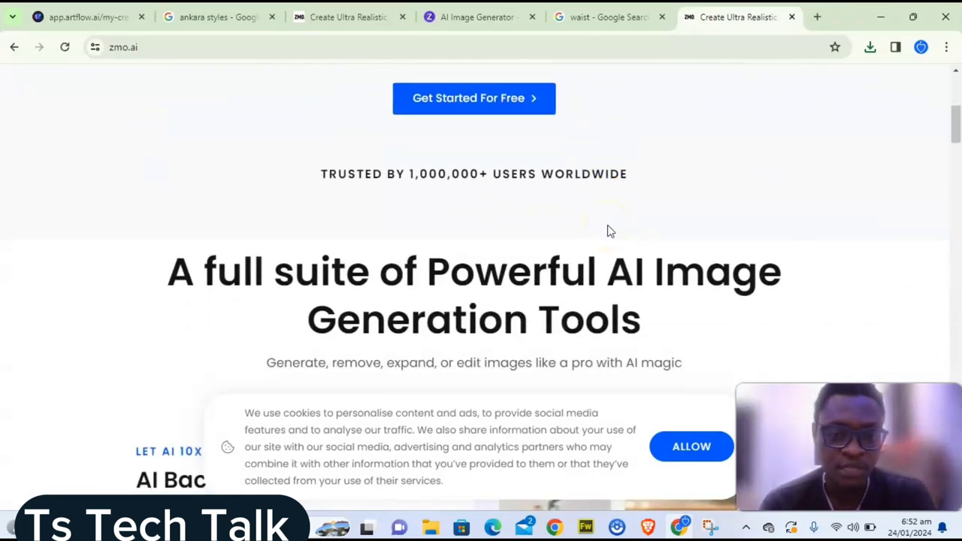
{"action": "scroll", "coordinate": [607, 225], "scroll_direction": "down", "scroll_amount": 6}
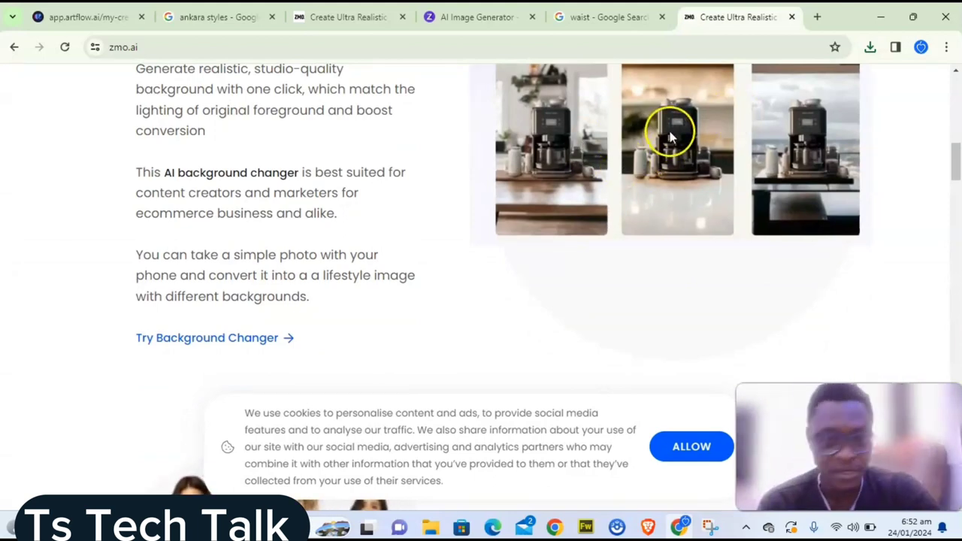
{"action": "scroll", "coordinate": [662, 137], "scroll_direction": "down", "scroll_amount": 1}
{"action": "scroll", "coordinate": [627, 160], "scroll_direction": "up", "scroll_amount": 3}
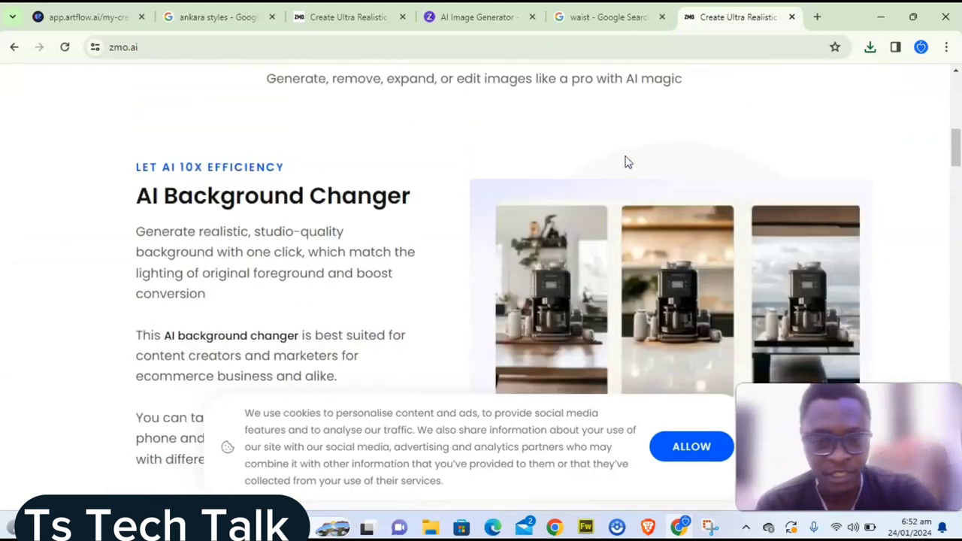
{"action": "scroll", "coordinate": [625, 160], "scroll_direction": "down", "scroll_amount": 1}
{"action": "scroll", "coordinate": [627, 160], "scroll_direction": "down", "scroll_amount": 2}
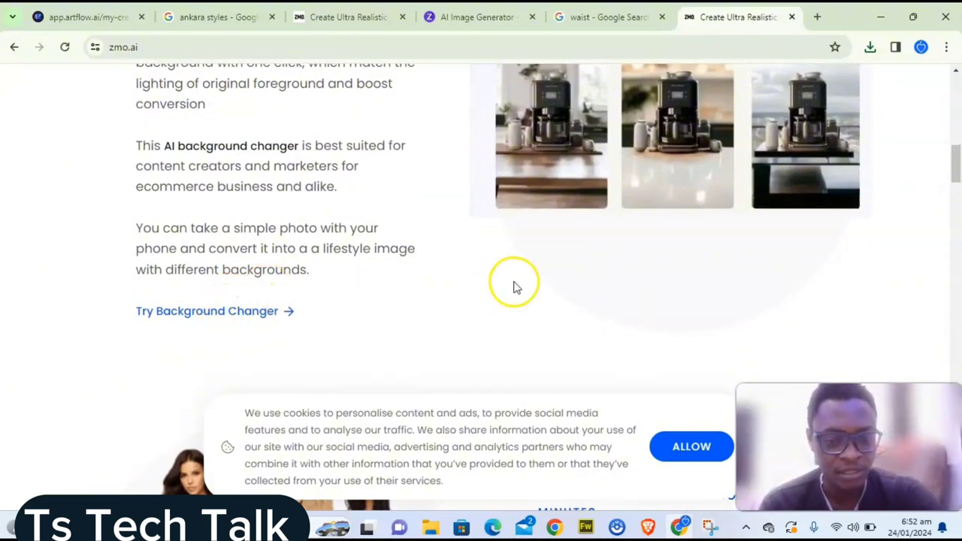
{"action": "scroll", "coordinate": [513, 281], "scroll_direction": "down", "scroll_amount": 5}
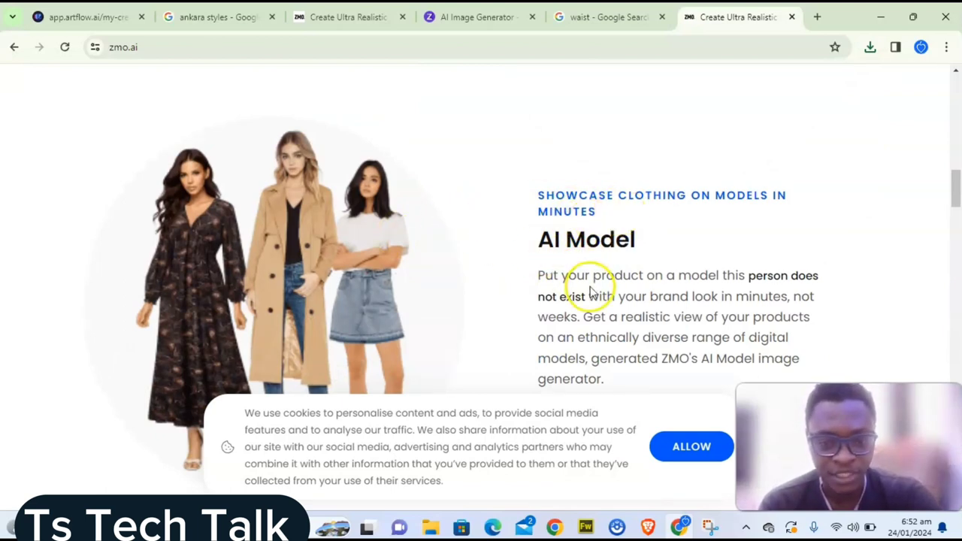
{"action": "scroll", "coordinate": [579, 279], "scroll_direction": "down", "scroll_amount": 1}
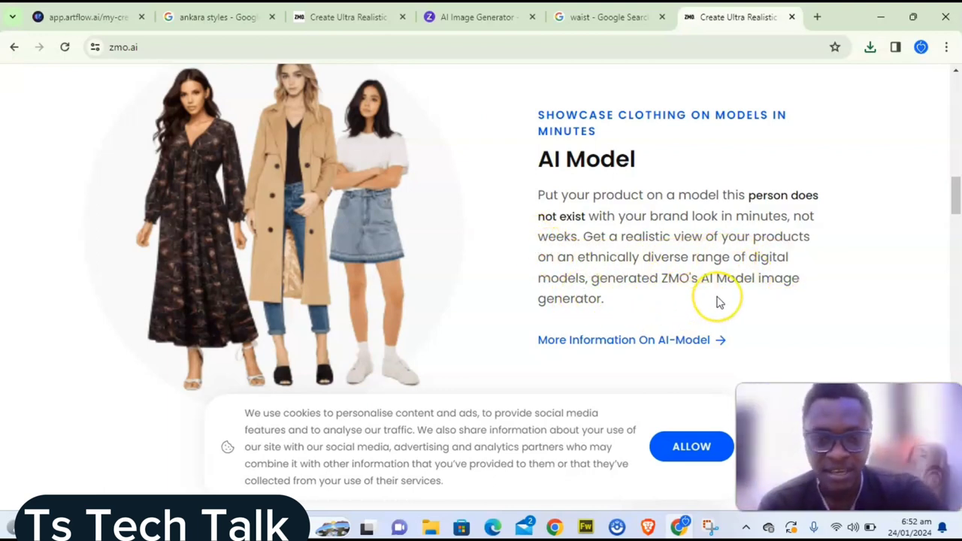
{"action": "scroll", "coordinate": [719, 300], "scroll_direction": "down", "scroll_amount": 1}
{"action": "scroll", "coordinate": [717, 297], "scroll_direction": "up", "scroll_amount": 1}
{"action": "scroll", "coordinate": [717, 297], "scroll_direction": "up", "scroll_amount": 1}
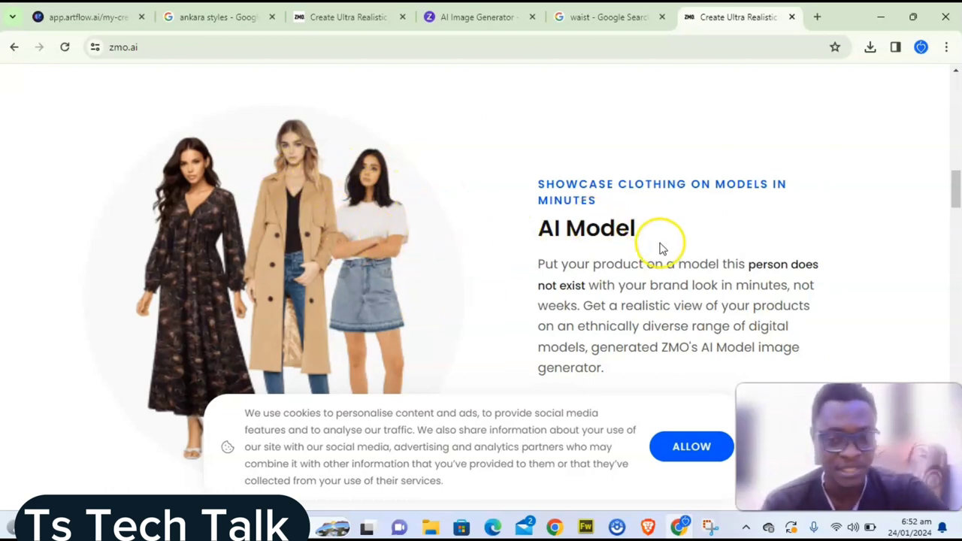
{"action": "scroll", "coordinate": [659, 245], "scroll_direction": "down", "scroll_amount": 1}
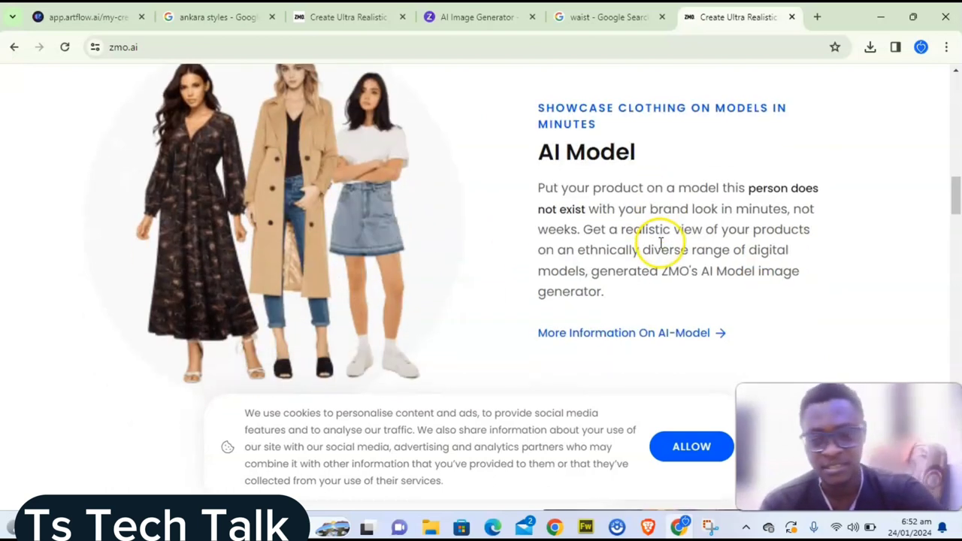
Look over the Background Changer tool in a new tab, then close the extra ZMO tool tabs.
{"action": "left_click", "coordinate": [616, 334]}
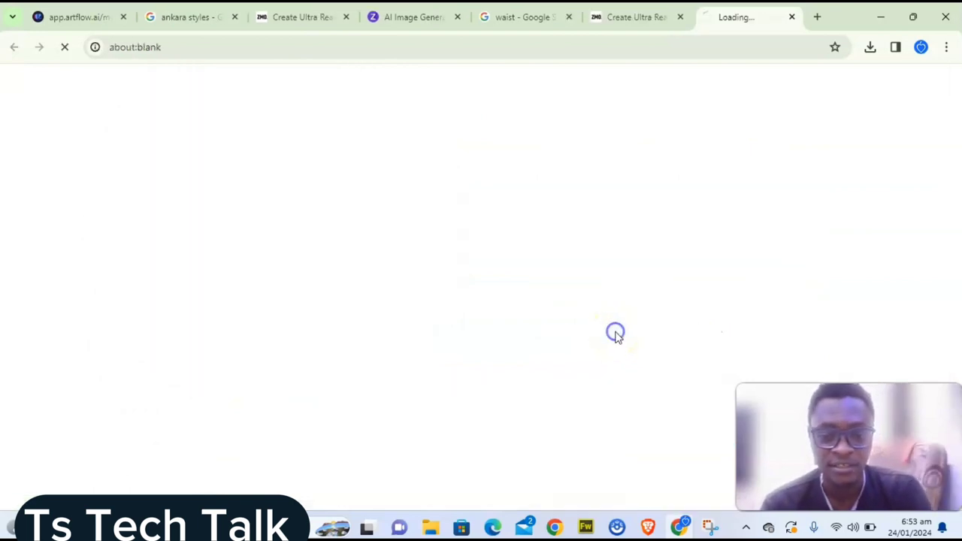
{"action": "left_click", "coordinate": [612, 17]}
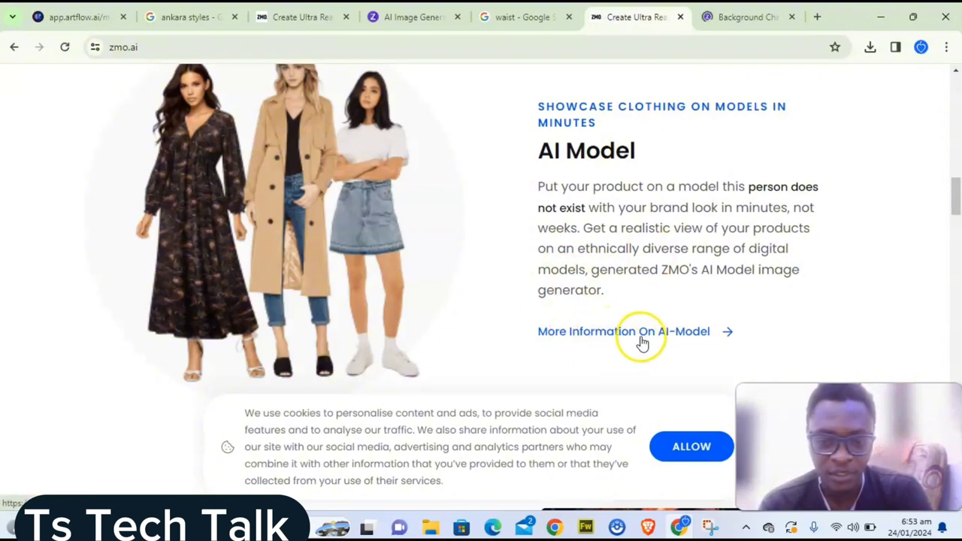
{"action": "scroll", "coordinate": [651, 244], "scroll_direction": "up", "scroll_amount": 6}
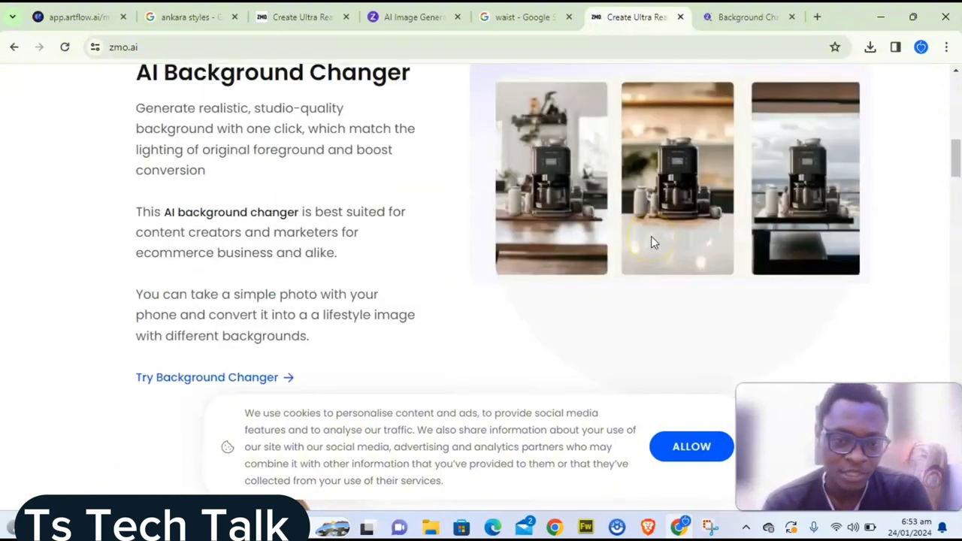
{"action": "scroll", "coordinate": [652, 242], "scroll_direction": "down", "scroll_amount": 1}
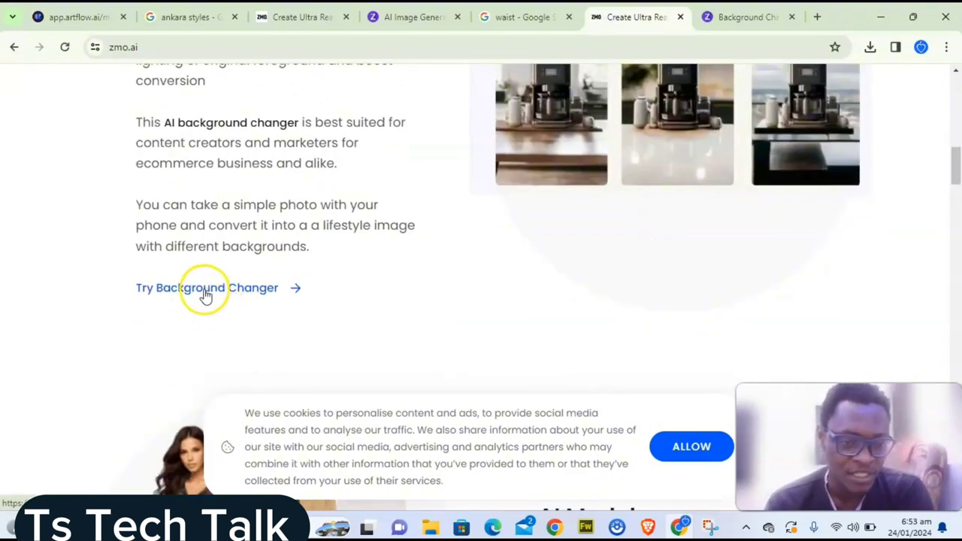
{"action": "left_click", "coordinate": [205, 289]}
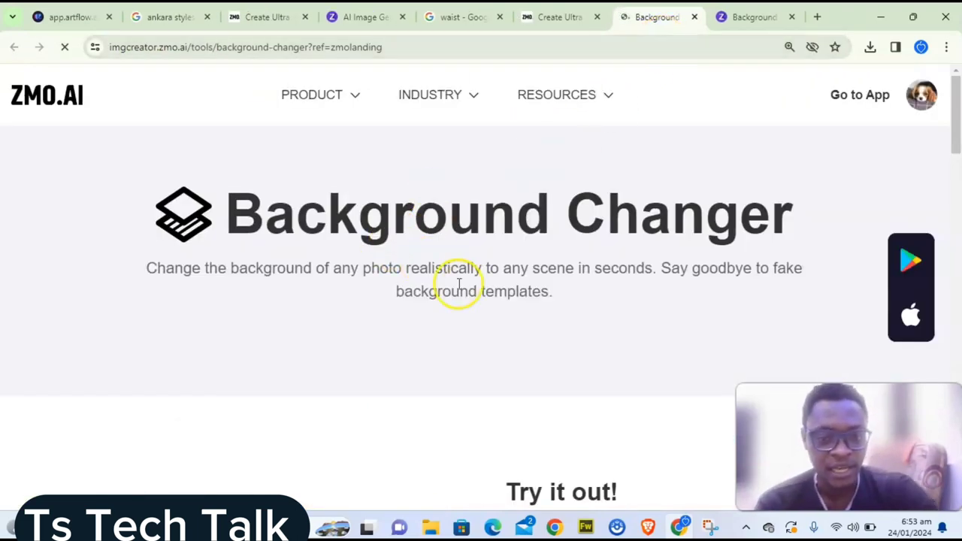
{"action": "scroll", "coordinate": [457, 282], "scroll_direction": "down", "scroll_amount": 3}
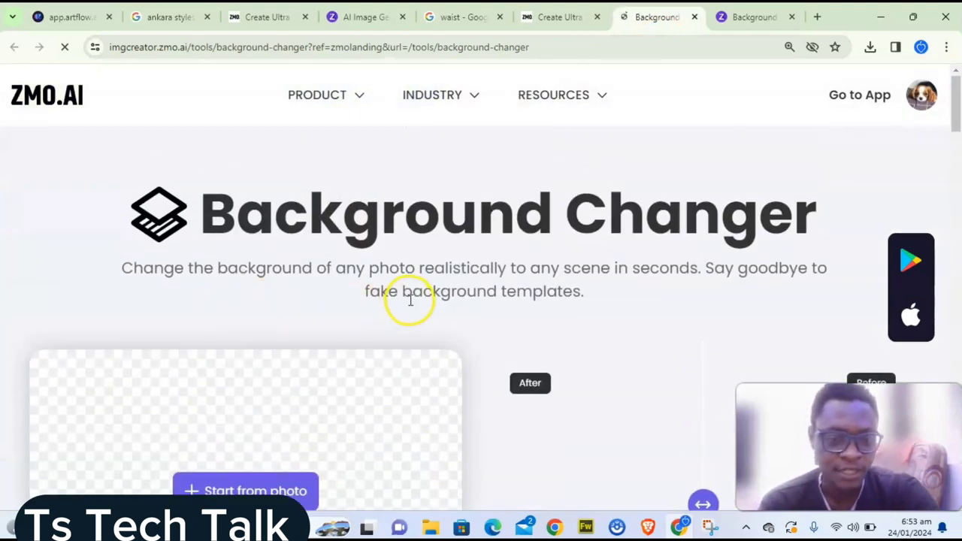
{"action": "scroll", "coordinate": [408, 301], "scroll_direction": "down", "scroll_amount": 3}
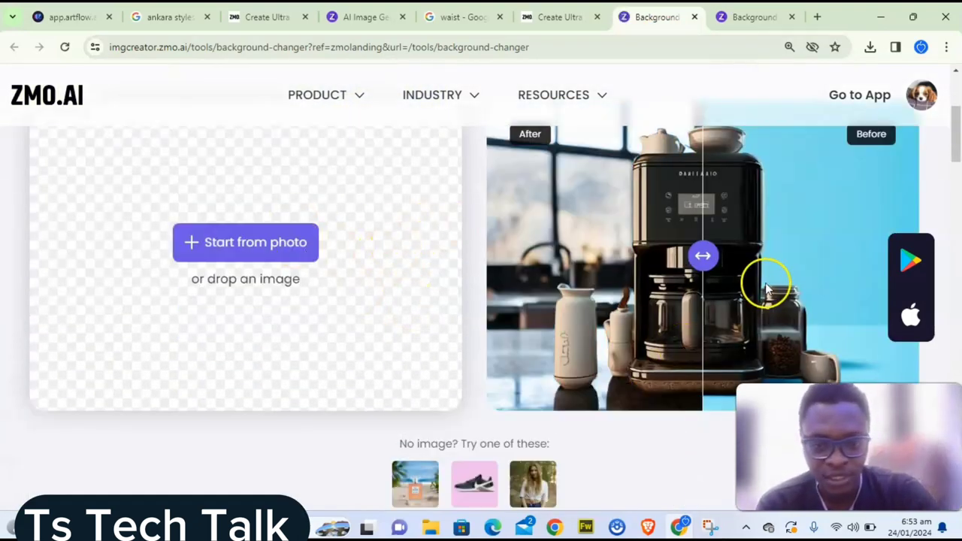
{"action": "left_click", "coordinate": [695, 17]}
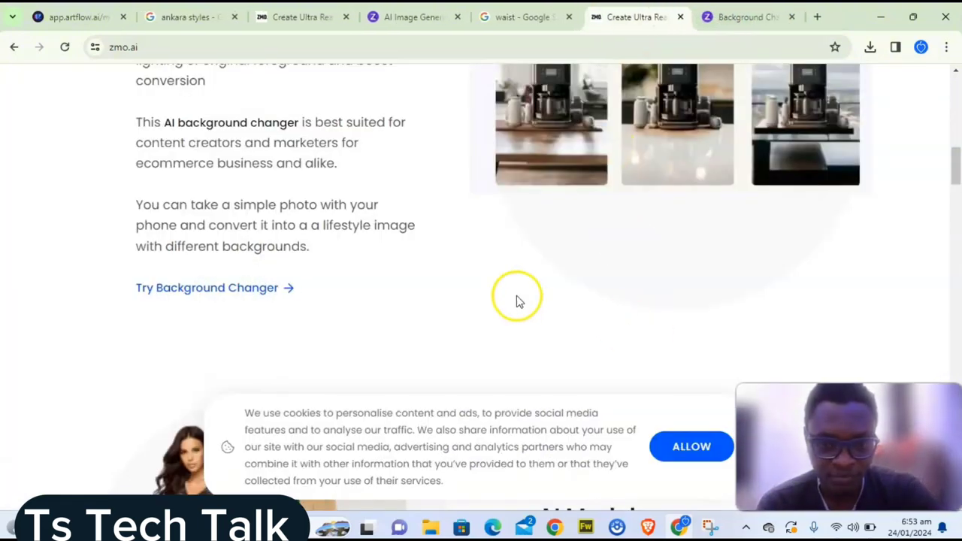
{"action": "scroll", "coordinate": [515, 300], "scroll_direction": "down", "scroll_amount": 5}
{"action": "left_click", "coordinate": [746, 11]}
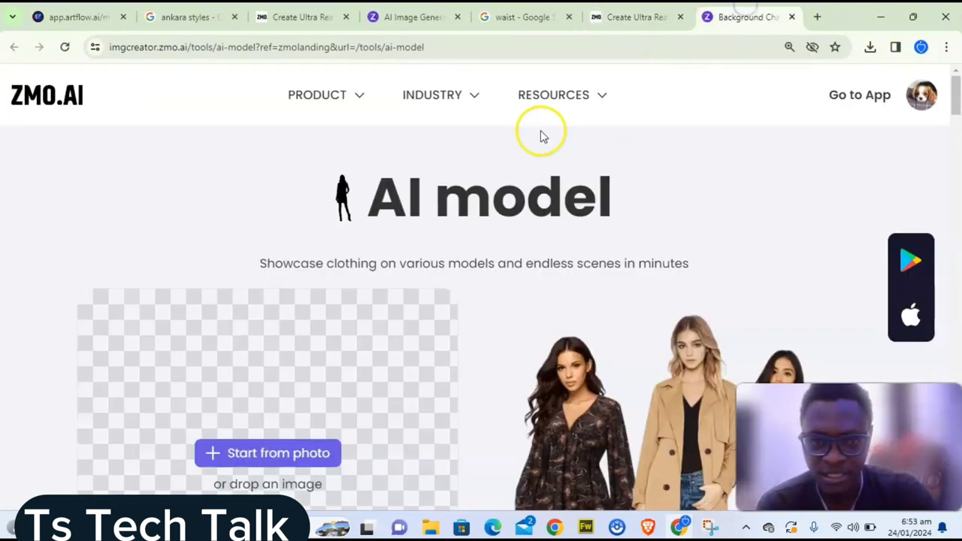
{"action": "left_click", "coordinate": [792, 17]}
{"action": "scroll", "coordinate": [714, 199], "scroll_direction": "down", "scroll_amount": 3}
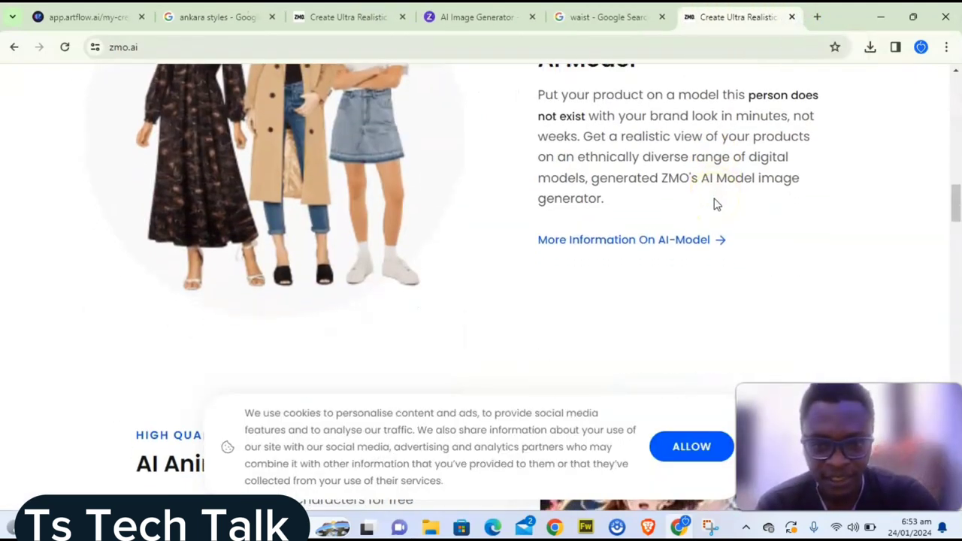
{"action": "scroll", "coordinate": [744, 201], "scroll_direction": "up", "scroll_amount": 1}
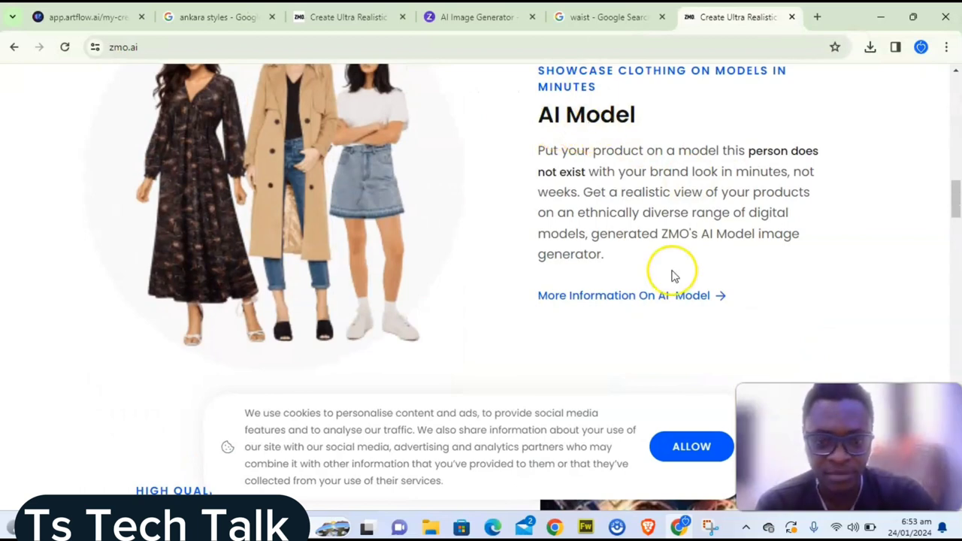
Open the AI Model tool page and begin uploading a clothing photo from the computer.
{"action": "left_click", "coordinate": [656, 296]}
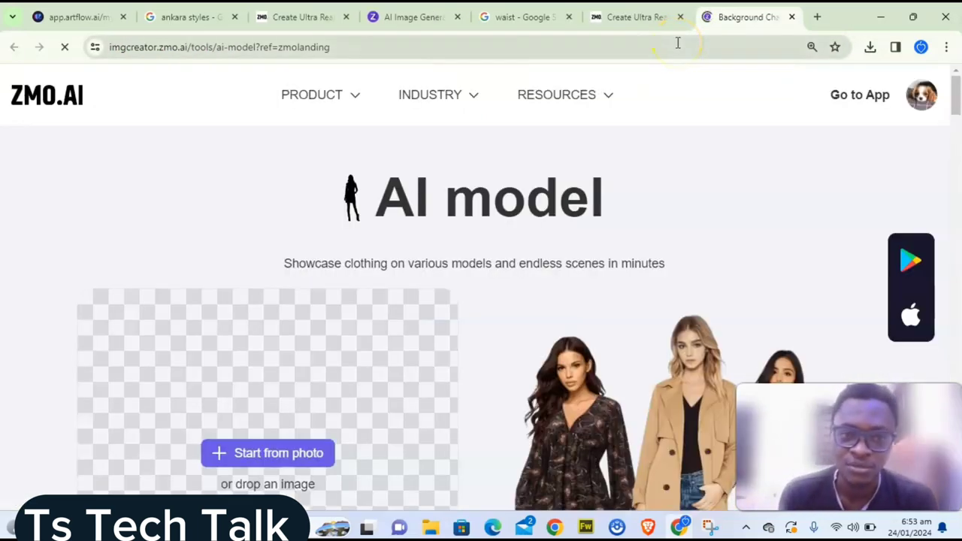
{"action": "scroll", "coordinate": [500, 214], "scroll_direction": "down", "scroll_amount": 1}
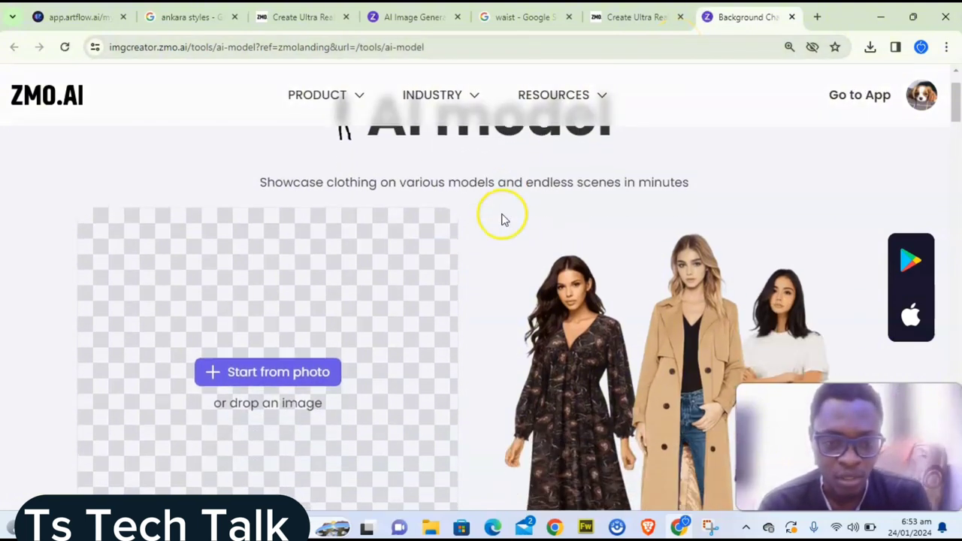
{"action": "scroll", "coordinate": [503, 218], "scroll_direction": "down", "scroll_amount": 1}
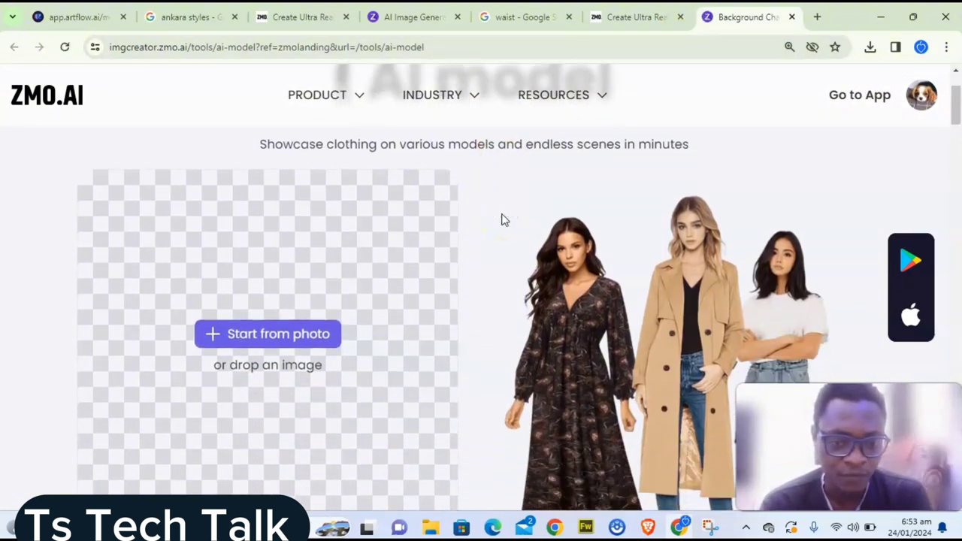
{"action": "scroll", "coordinate": [521, 343], "scroll_direction": "down", "scroll_amount": 2}
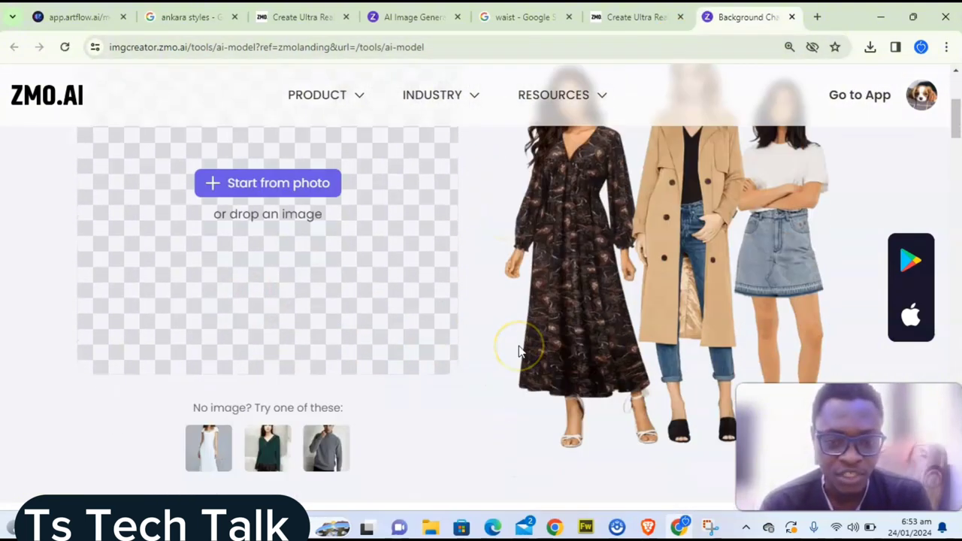
{"action": "scroll", "coordinate": [519, 349], "scroll_direction": "up", "scroll_amount": 2}
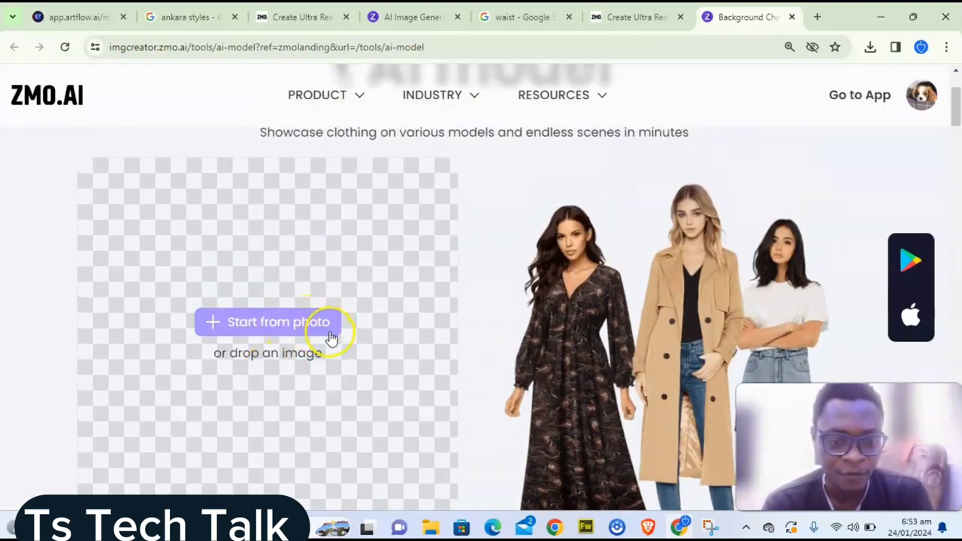
{"action": "left_click", "coordinate": [306, 330]}
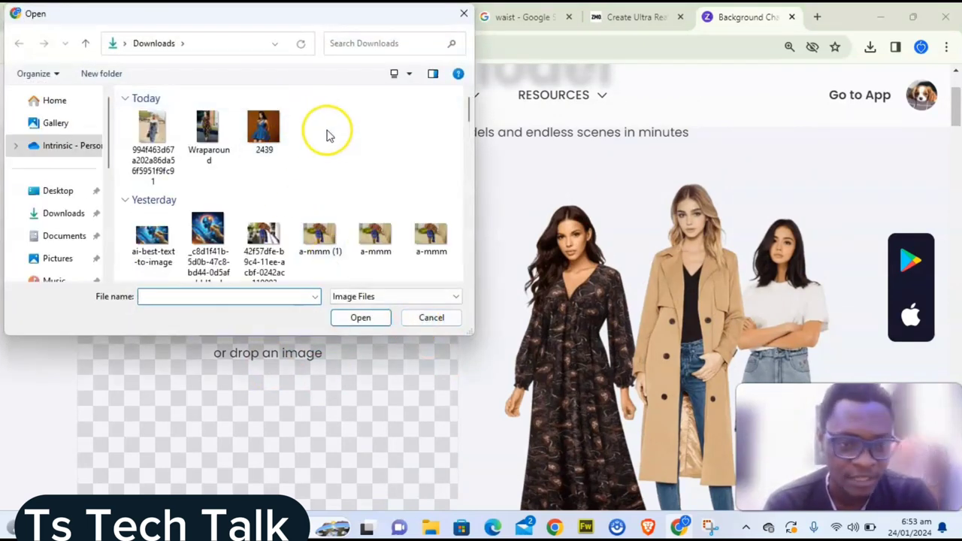
Choose the 2439 image in Downloads as the new AI Model task's photo.
{"action": "left_click", "coordinate": [272, 133]}
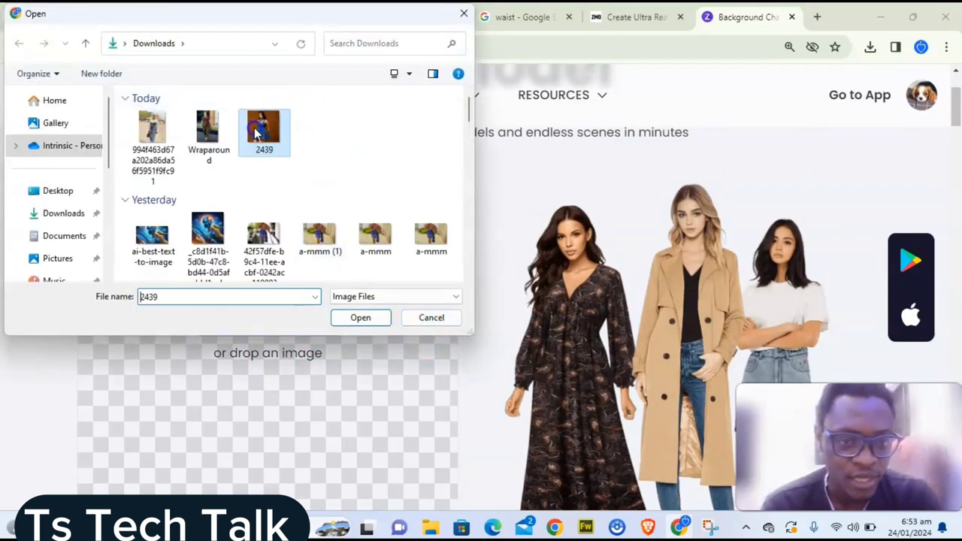
{"action": "left_click", "coordinate": [359, 318]}
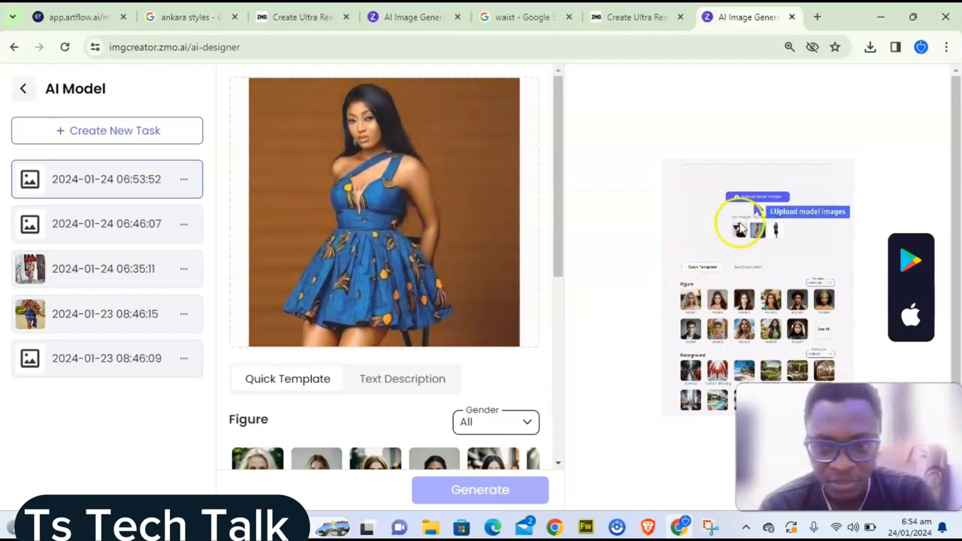
Open the Select Product Areas To Reserve mask editor on the uploaded Ankara dress photo.
{"action": "left_click", "coordinate": [736, 221]}
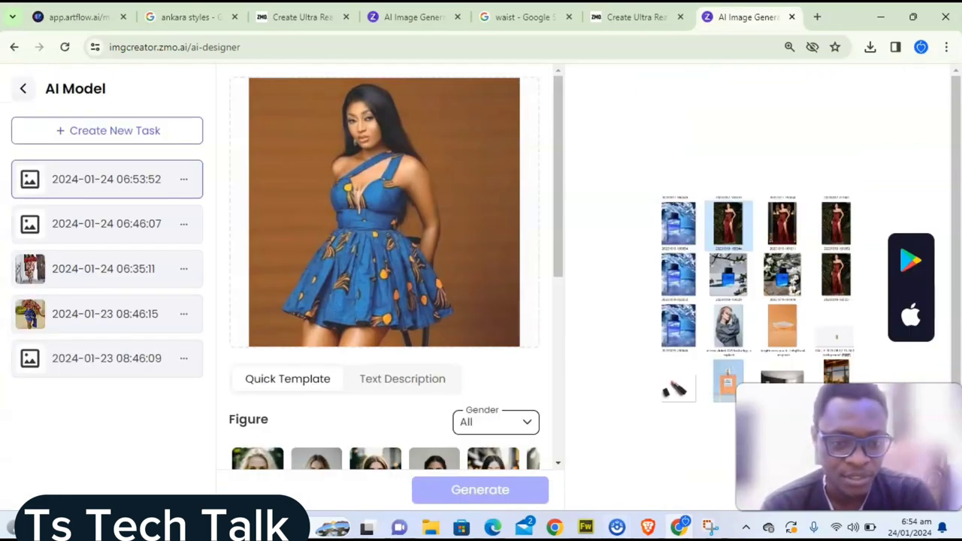
{"action": "mouse_move", "coordinate": [616, 527]}
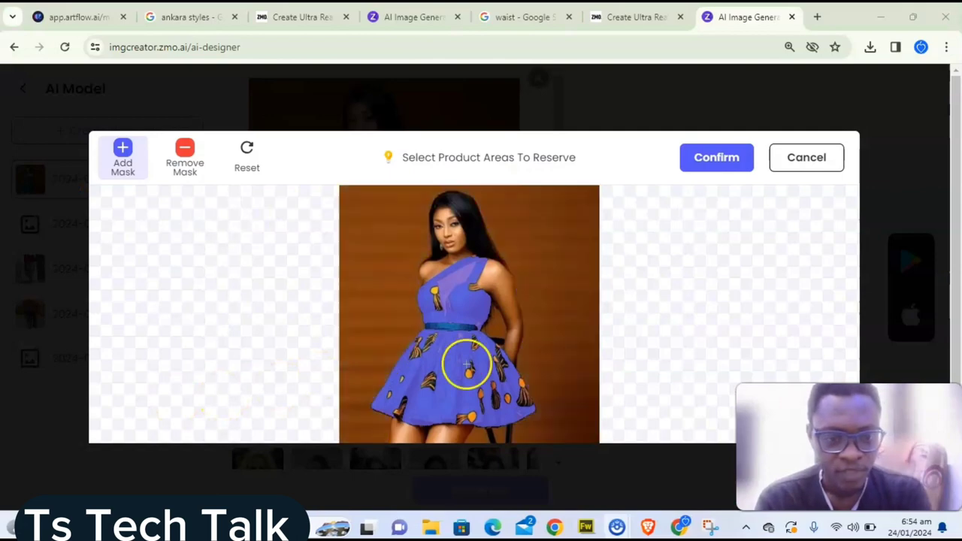
Clear the mask from the orange background with Remove Mask.
{"action": "left_click", "coordinate": [527, 281]}
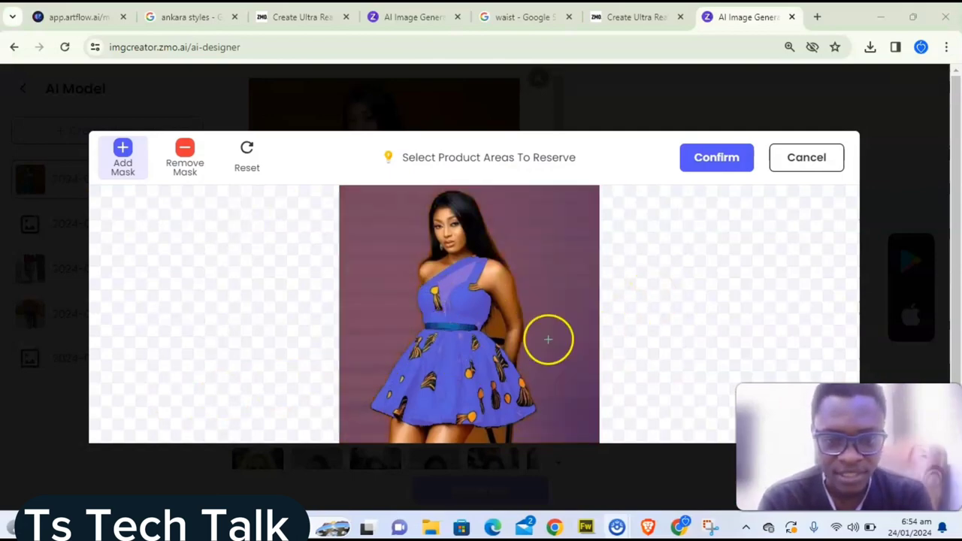
{"action": "scroll", "coordinate": [549, 342], "scroll_direction": "down", "scroll_amount": 2}
{"action": "scroll", "coordinate": [547, 340], "scroll_direction": "up", "scroll_amount": 5}
{"action": "scroll", "coordinate": [548, 340], "scroll_direction": "up", "scroll_amount": 1}
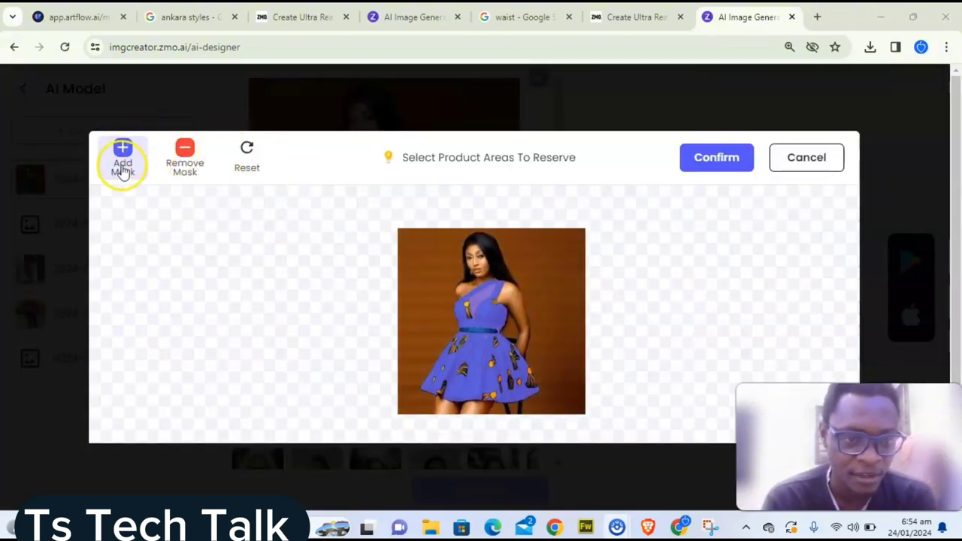
{"action": "left_click", "coordinate": [188, 166]}
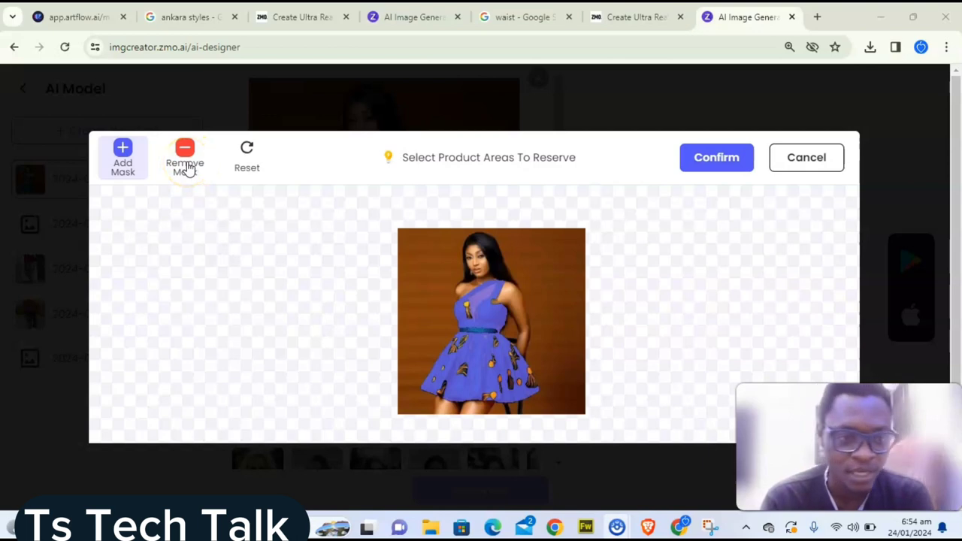
Brush the mask with Add Mask over the dress bodice, waist and skirt.
{"action": "left_click", "coordinate": [122, 158]}
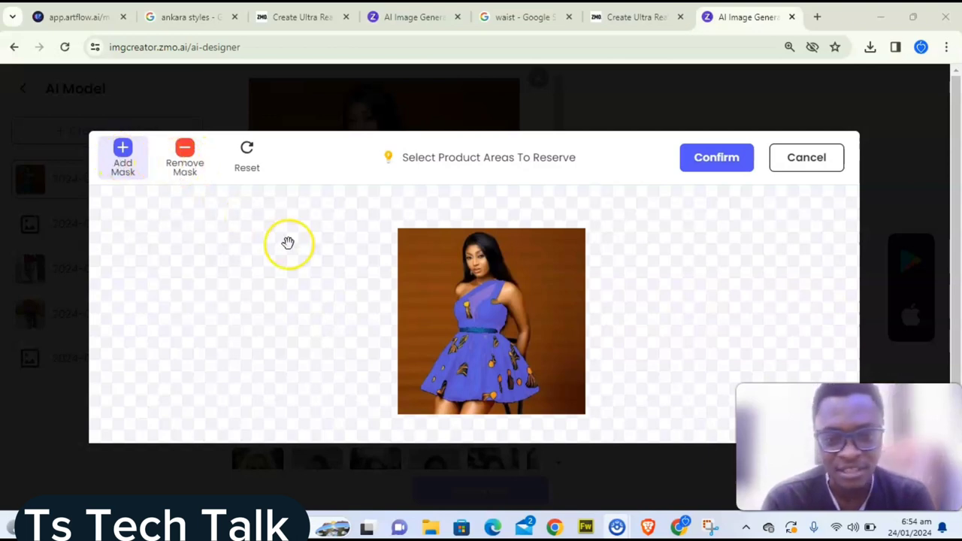
{"action": "left_click", "coordinate": [484, 323]}
{"action": "mouse_move", "coordinate": [457, 304]}
{"action": "left_mouse_down"}
{"action": "mouse_move", "coordinate": [471, 323]}
{"action": "mouse_move", "coordinate": [495, 279]}
{"action": "mouse_move", "coordinate": [479, 288]}
{"action": "mouse_move", "coordinate": [493, 290]}
{"action": "mouse_move", "coordinate": [468, 301]}
{"action": "mouse_move", "coordinate": [504, 286]}
{"action": "mouse_move", "coordinate": [485, 311]}
{"action": "left_mouse_up"}
{"action": "mouse_move", "coordinate": [490, 359]}
{"action": "left_mouse_down"}
{"action": "mouse_move", "coordinate": [471, 339]}
{"action": "mouse_move", "coordinate": [485, 332]}
{"action": "mouse_move", "coordinate": [546, 350]}
{"action": "mouse_move", "coordinate": [468, 281]}
{"action": "mouse_move", "coordinate": [487, 323]}
{"action": "mouse_move", "coordinate": [492, 297]}
{"action": "mouse_move", "coordinate": [467, 308]}
{"action": "left_mouse_up"}
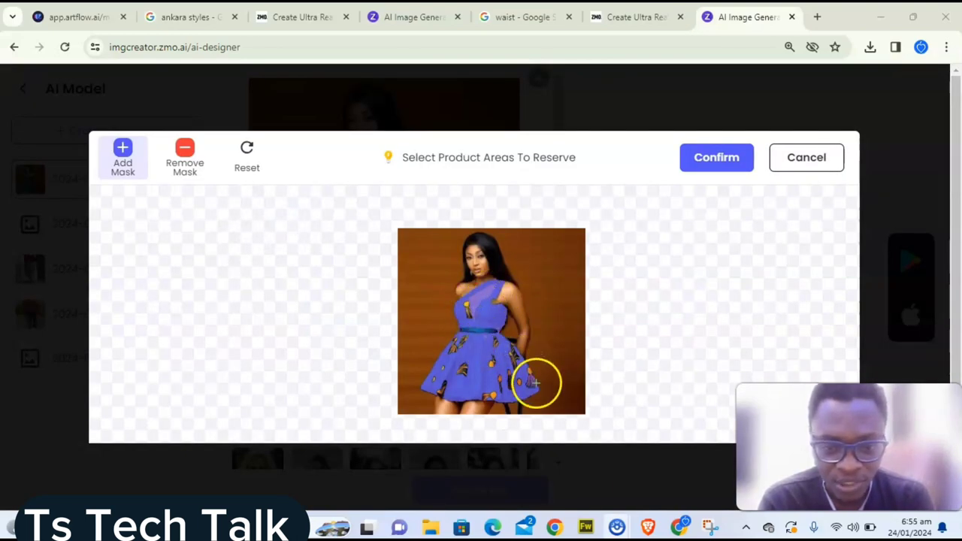
{"action": "left_click_drag", "start_coordinate": [535, 383], "coordinate": [507, 365]}
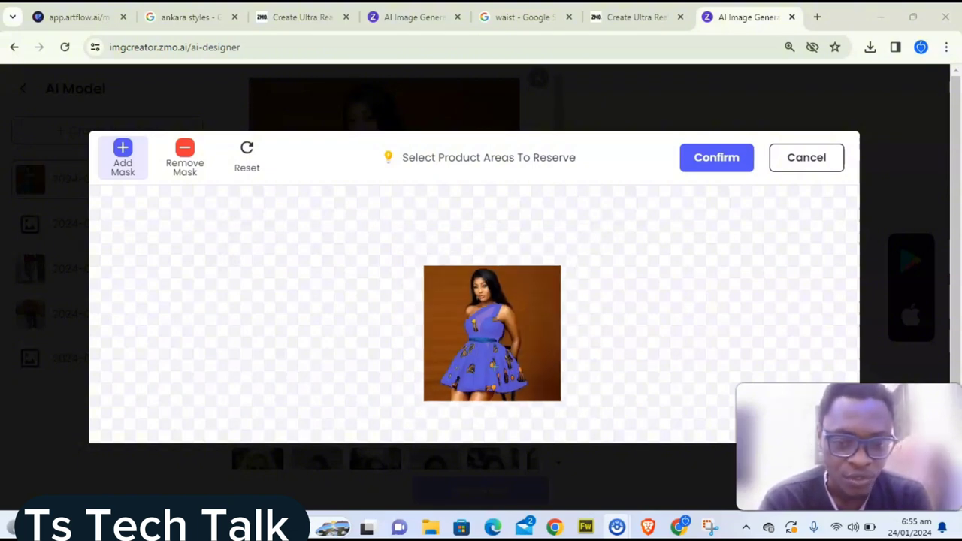
Touch up the mask on the belt, the bodice edge by the arm and the skirt near the hand.
{"action": "scroll", "coordinate": [493, 365], "scroll_direction": "up", "scroll_amount": 5}
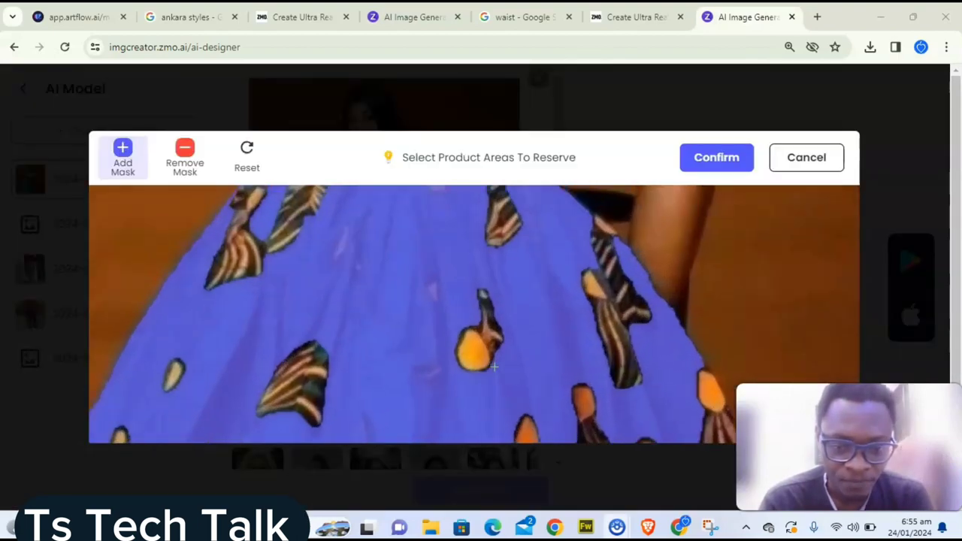
{"action": "scroll", "coordinate": [494, 366], "scroll_direction": "down", "scroll_amount": 6}
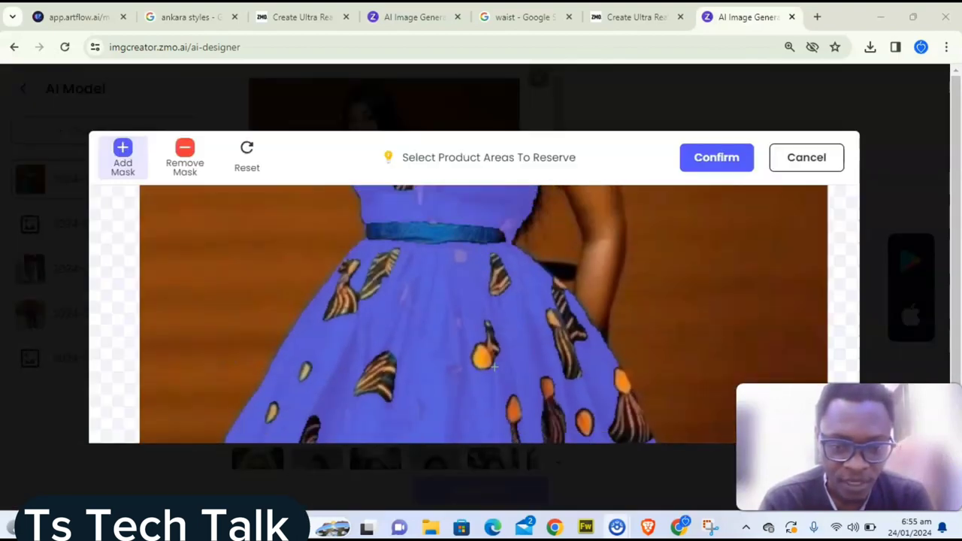
{"action": "scroll", "coordinate": [493, 365], "scroll_direction": "up", "scroll_amount": 4}
{"action": "scroll", "coordinate": [494, 366], "scroll_direction": "up", "scroll_amount": 2}
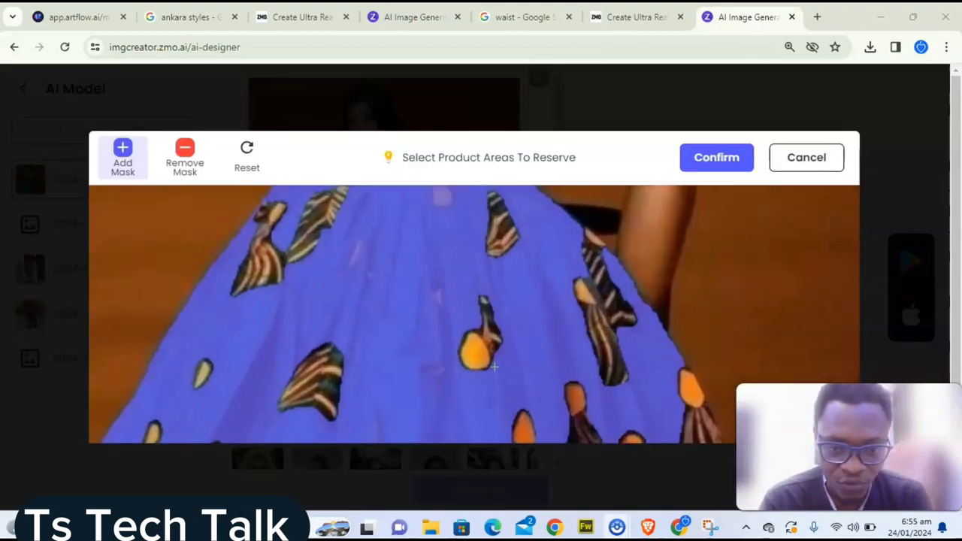
{"action": "scroll", "coordinate": [494, 366], "scroll_direction": "down", "scroll_amount": 5}
{"action": "scroll", "coordinate": [494, 366], "scroll_direction": "up", "scroll_amount": 3}
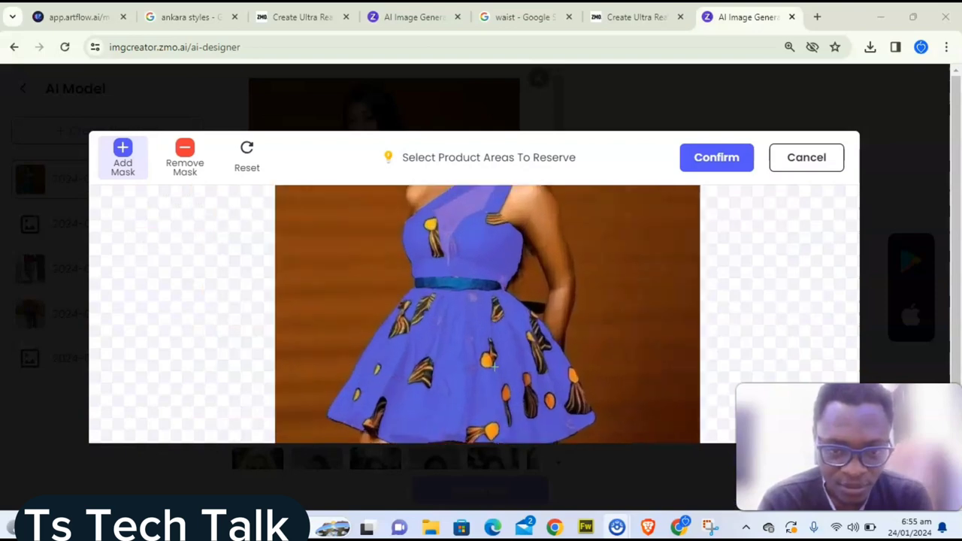
{"action": "scroll", "coordinate": [494, 366], "scroll_direction": "down", "scroll_amount": 3}
{"action": "scroll", "coordinate": [494, 367], "scroll_direction": "up", "scroll_amount": 1}
{"action": "scroll", "coordinate": [494, 365], "scroll_direction": "up", "scroll_amount": 2}
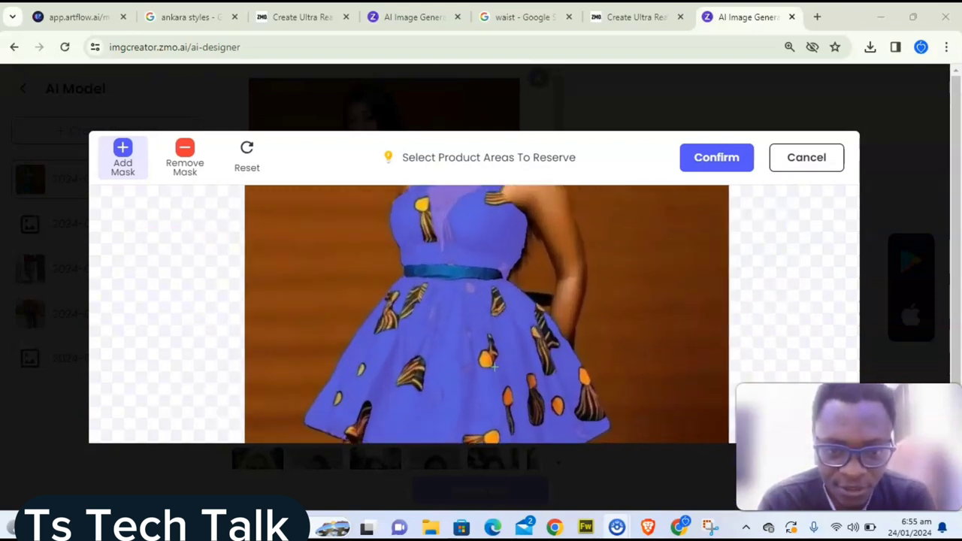
{"action": "left_click", "coordinate": [465, 275]}
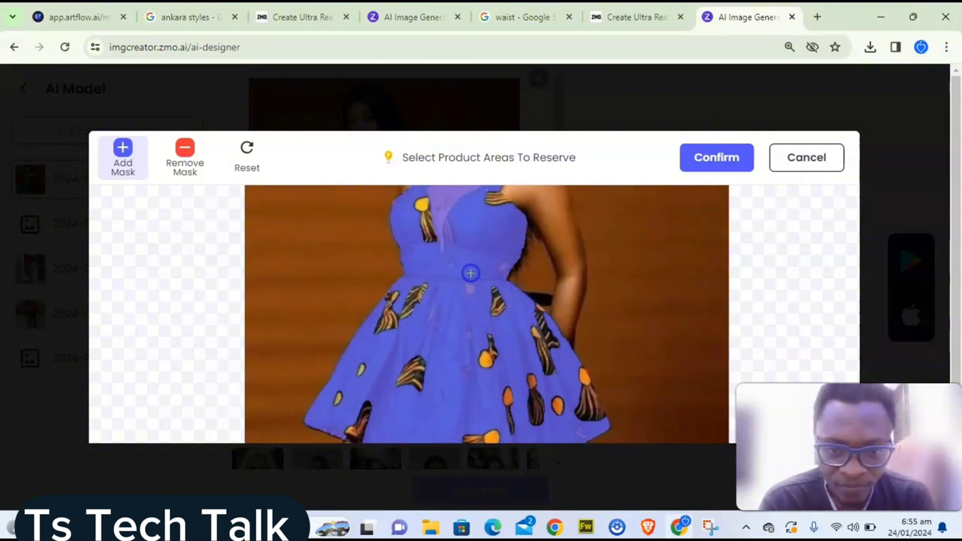
{"action": "left_click", "coordinate": [518, 268]}
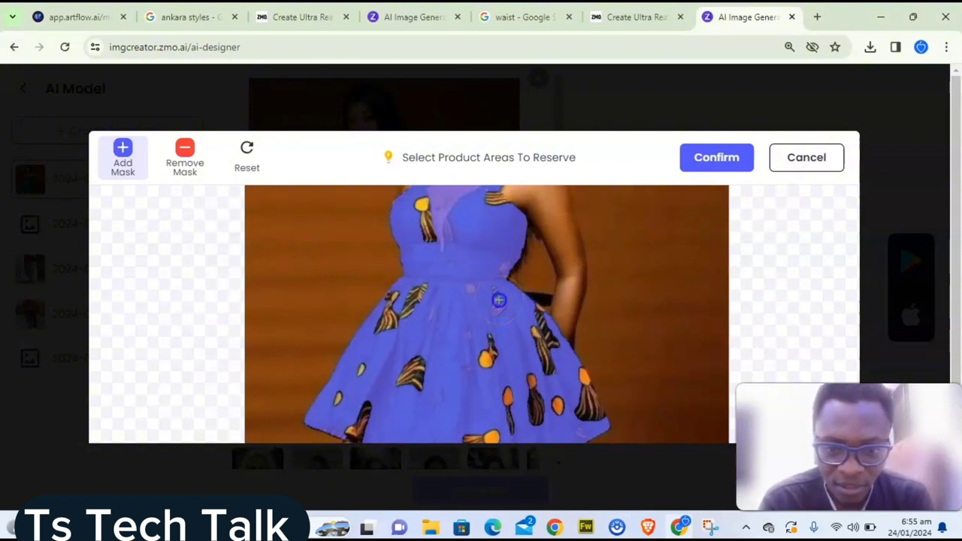
{"action": "left_click", "coordinate": [547, 322]}
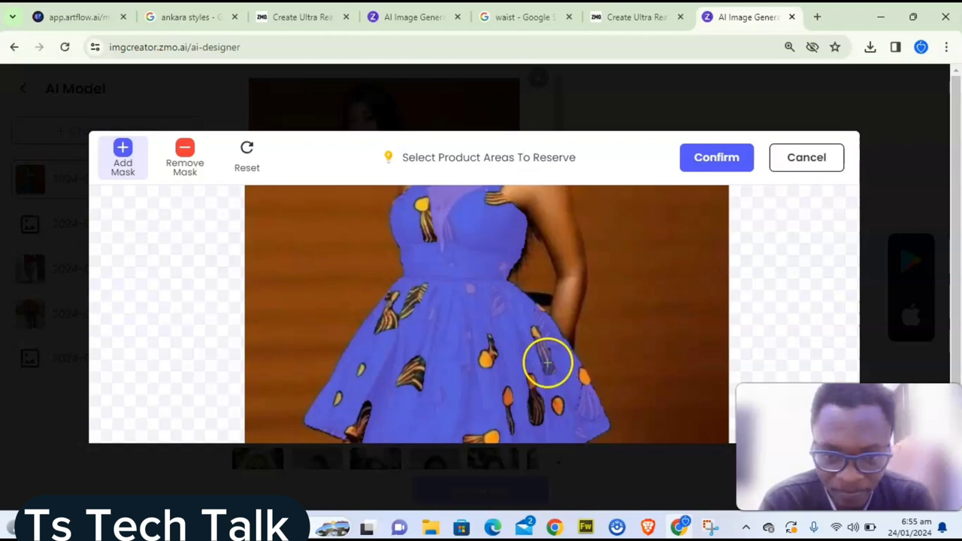
Add the unmasked skirt patterns near the hem to the mask.
{"action": "left_click", "coordinate": [559, 411]}
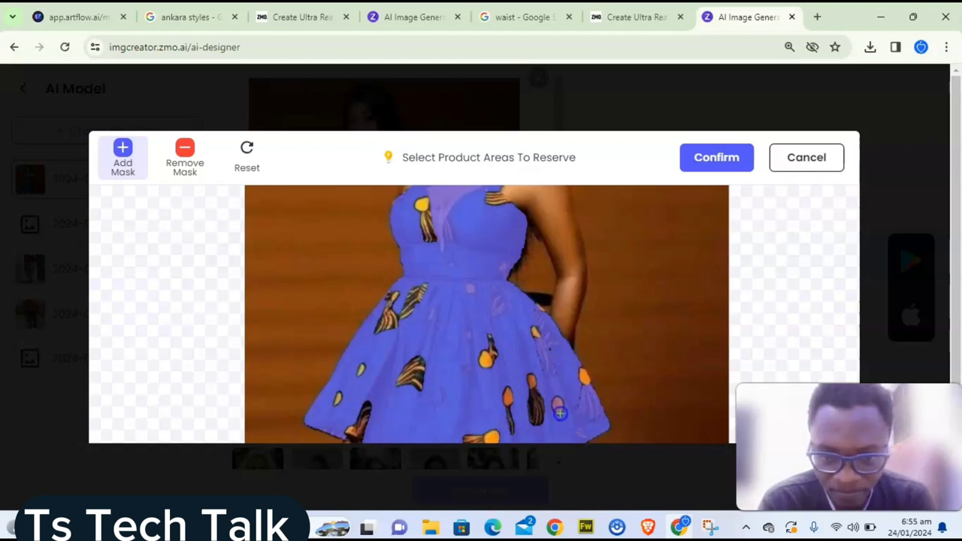
{"action": "left_click", "coordinate": [531, 386]}
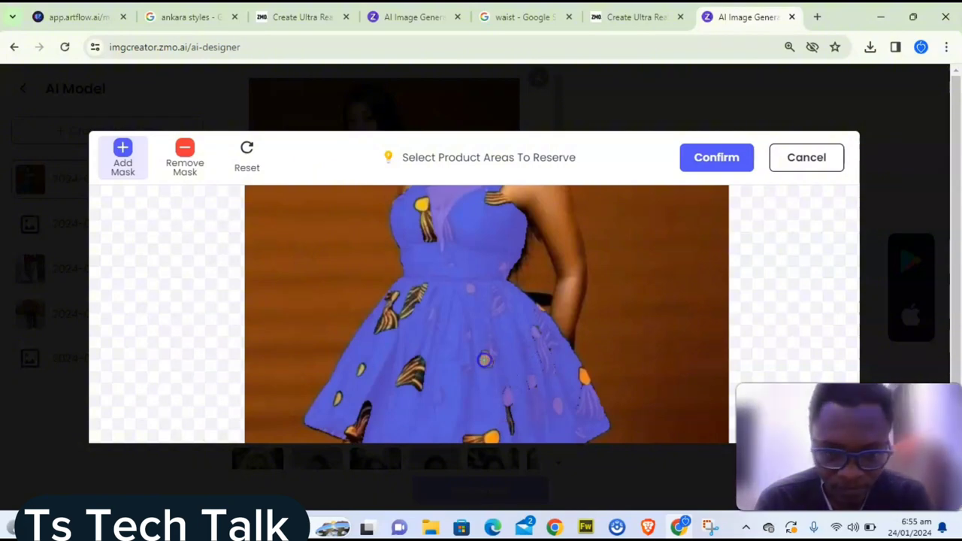
{"action": "scroll", "coordinate": [496, 376], "scroll_direction": "down", "scroll_amount": 3}
{"action": "left_click", "coordinate": [455, 375]}
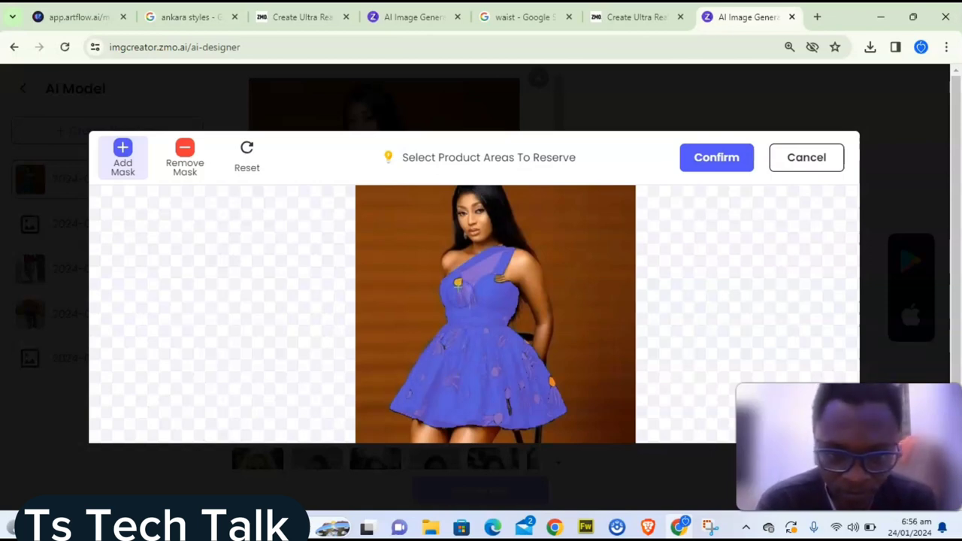
Extend the mask over the shoulder strap, bodice and the last pattern on the skirt's edge.
{"action": "left_click", "coordinate": [502, 278]}
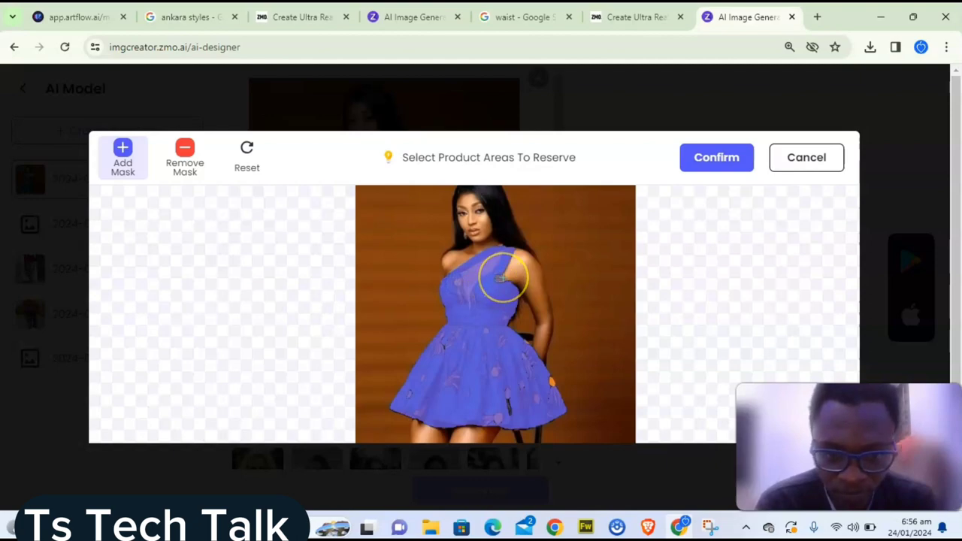
{"action": "left_click", "coordinate": [493, 266]}
{"action": "left_click", "coordinate": [507, 260]}
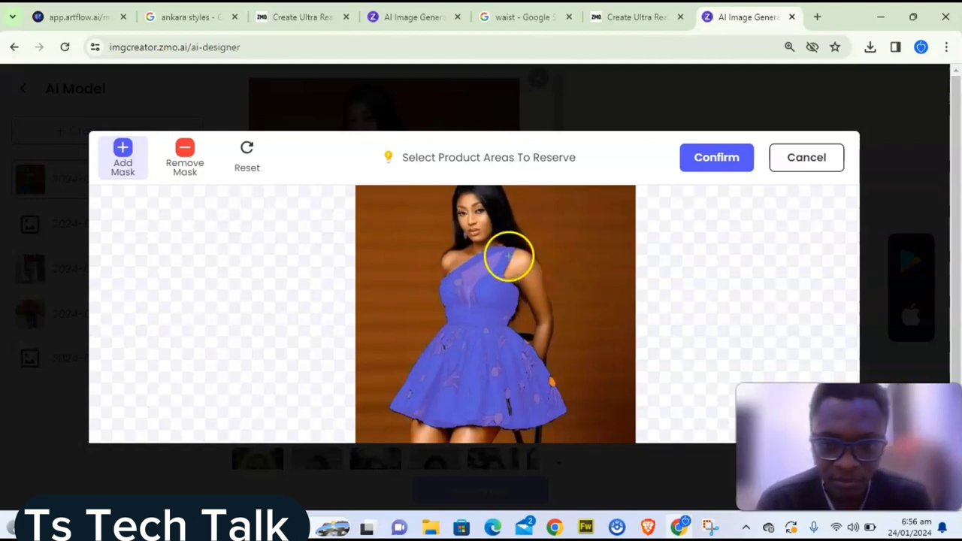
{"action": "left_click", "coordinate": [480, 232]}
{"action": "left_click", "coordinate": [522, 280]}
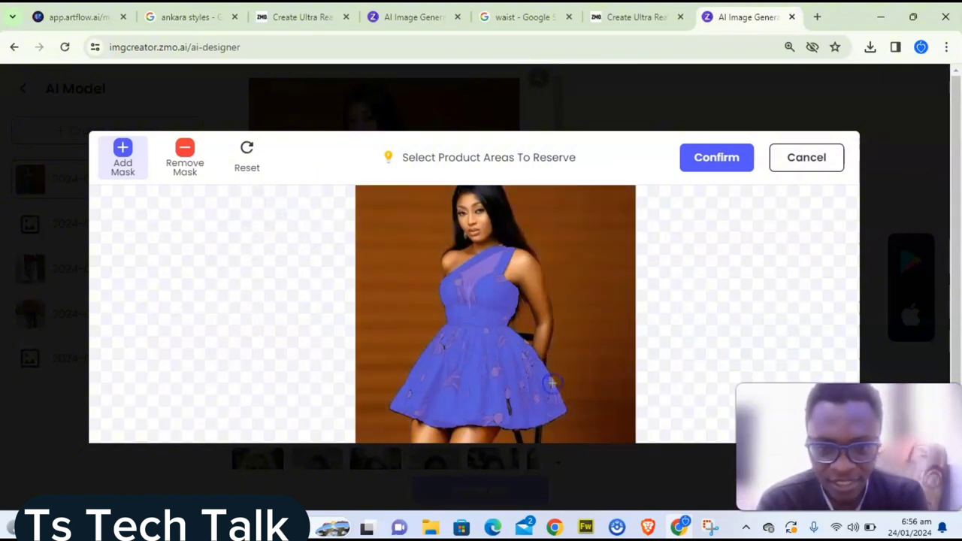
{"action": "left_click", "coordinate": [579, 273]}
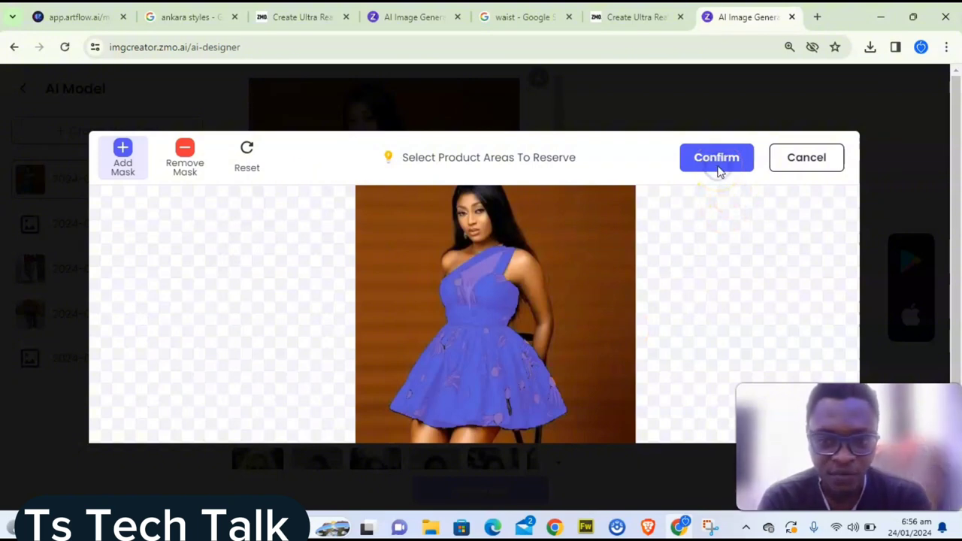
Confirm the dress mask, then reopen the mask editor on the photo.
{"action": "left_click", "coordinate": [717, 162]}
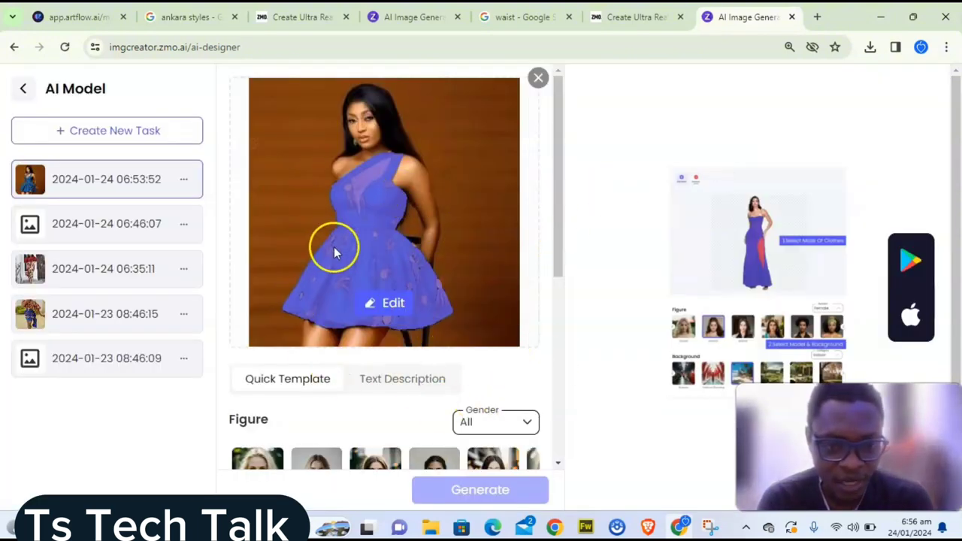
{"action": "left_click", "coordinate": [384, 301]}
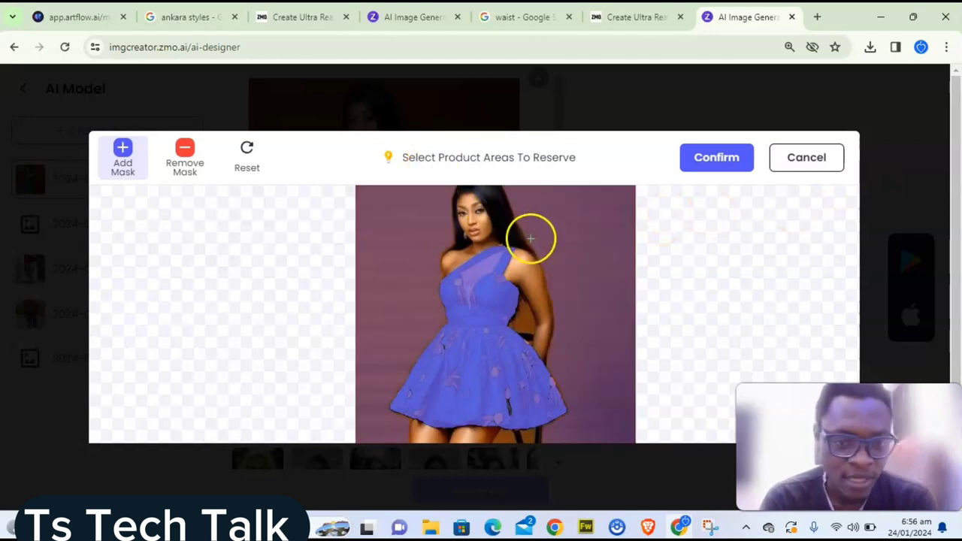
Erase the model's face, neck and arm from the mask so only the dress stays masked.
{"action": "left_click", "coordinate": [467, 216]}
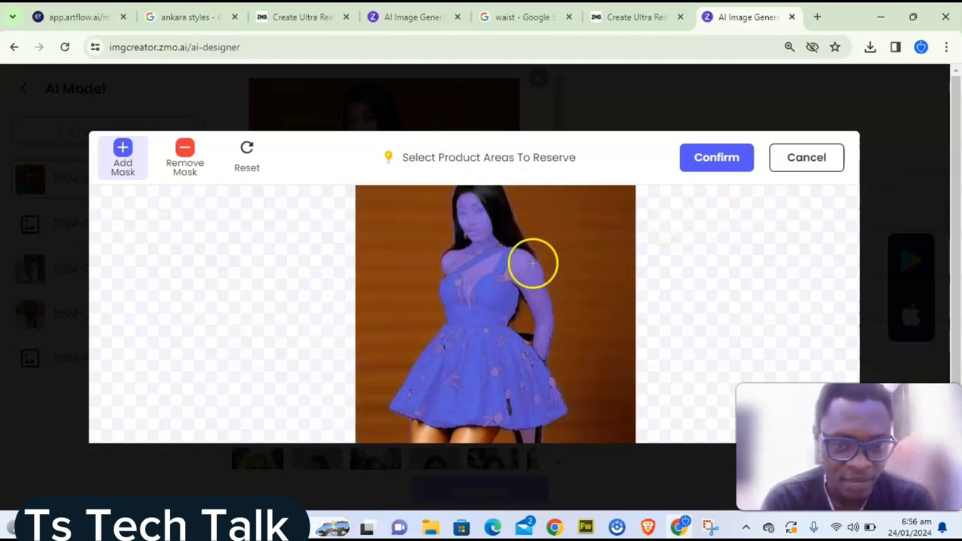
{"action": "left_click", "coordinate": [186, 167]}
{"action": "left_click", "coordinate": [484, 225]}
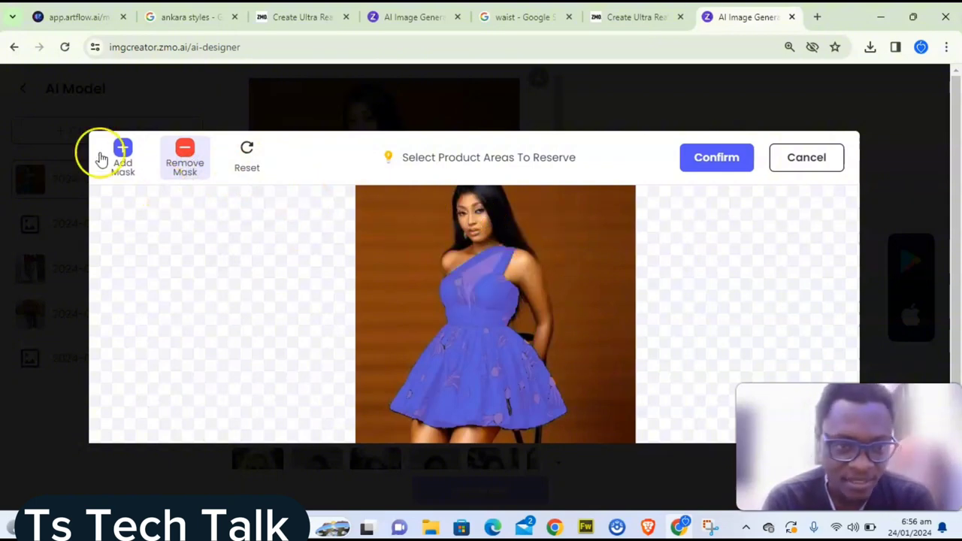
{"action": "left_click", "coordinate": [124, 165]}
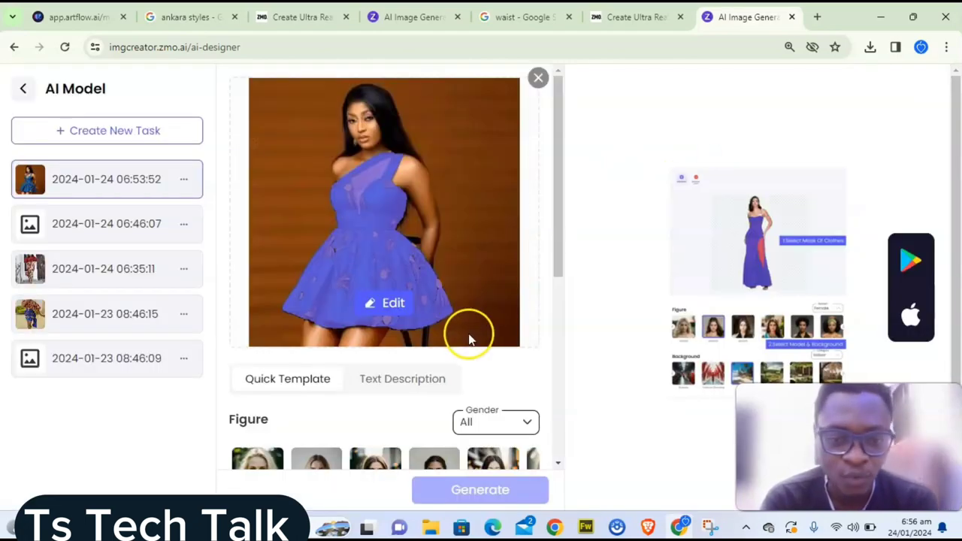
Filter the figure models to Female only.
{"action": "scroll", "coordinate": [509, 354], "scroll_direction": "down", "scroll_amount": 2}
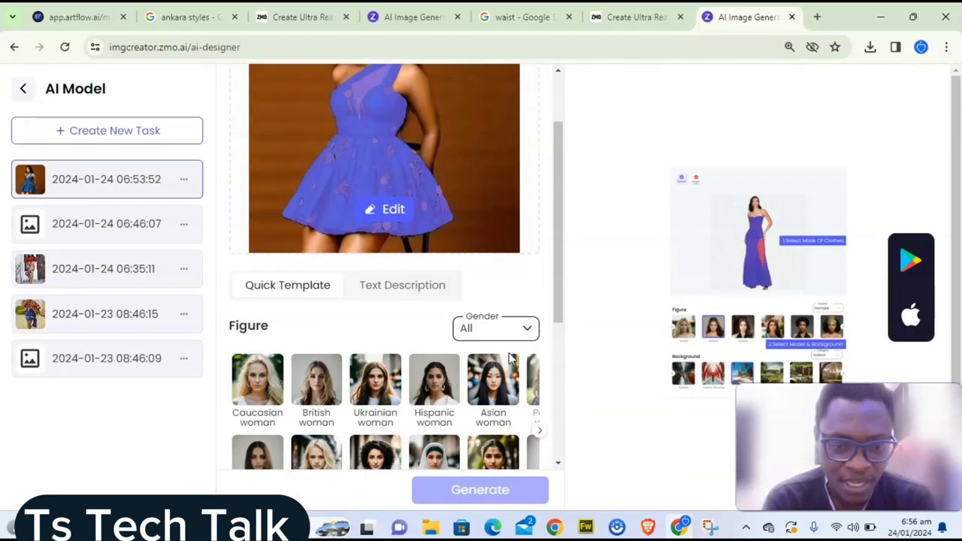
{"action": "scroll", "coordinate": [508, 360], "scroll_direction": "down", "scroll_amount": 1}
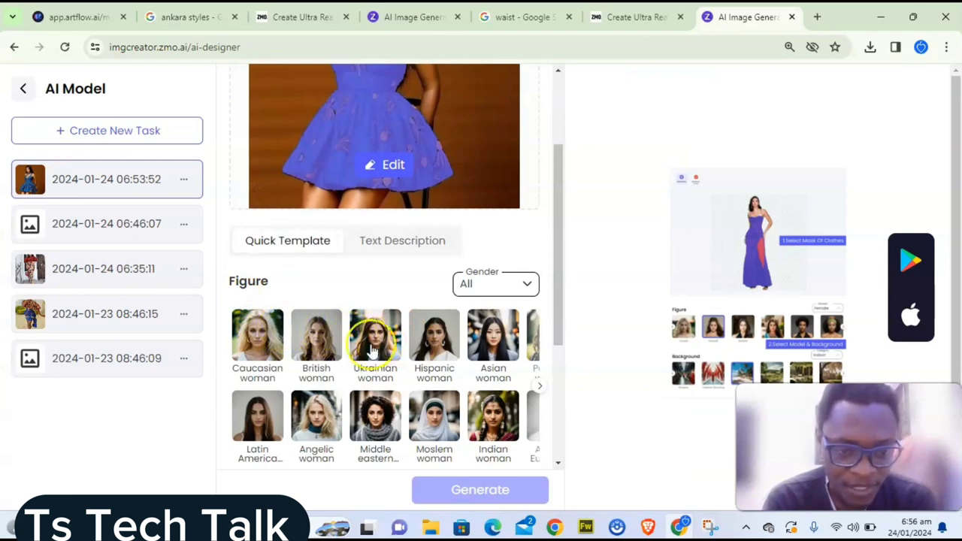
{"action": "left_click", "coordinate": [502, 290]}
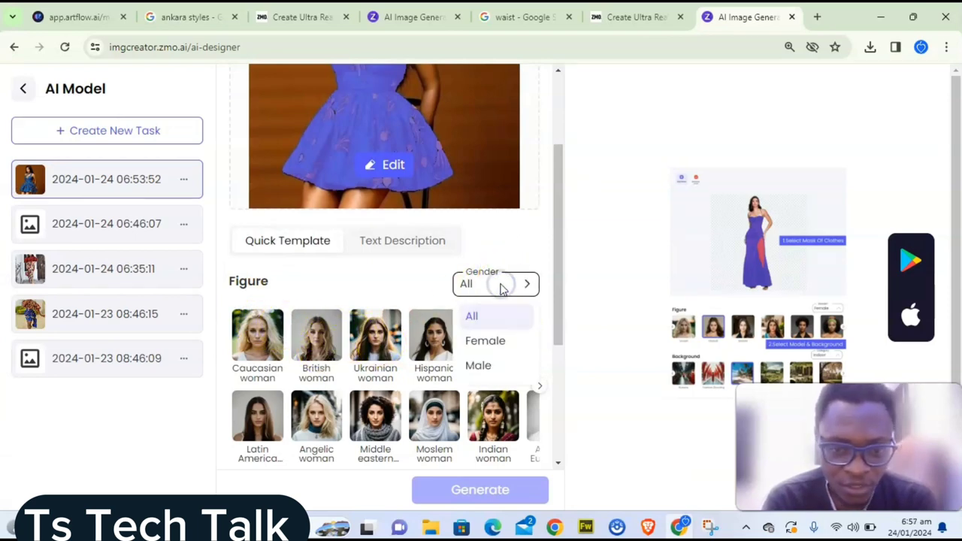
{"action": "left_click", "coordinate": [488, 343]}
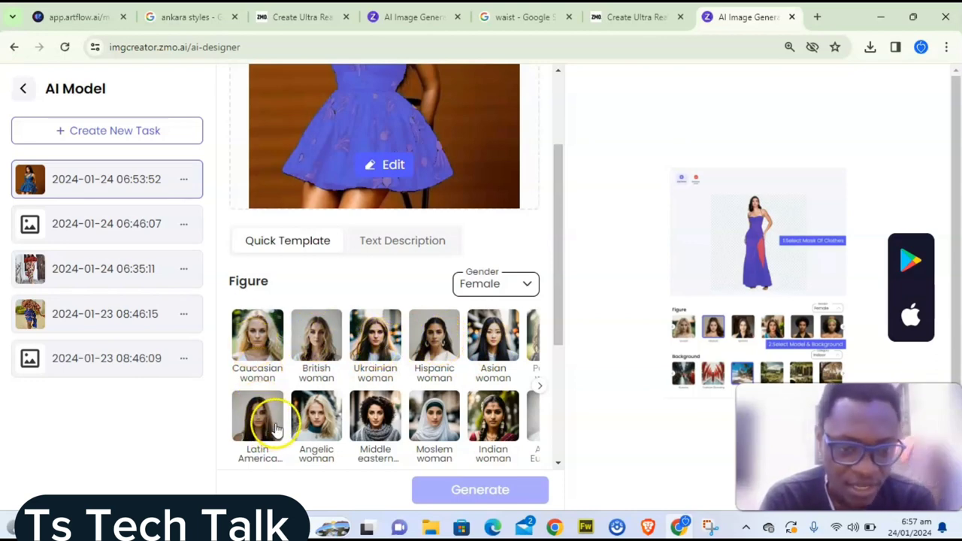
Browse further through the female figures and try the middle-aged figure model.
{"action": "left_click", "coordinate": [538, 390]}
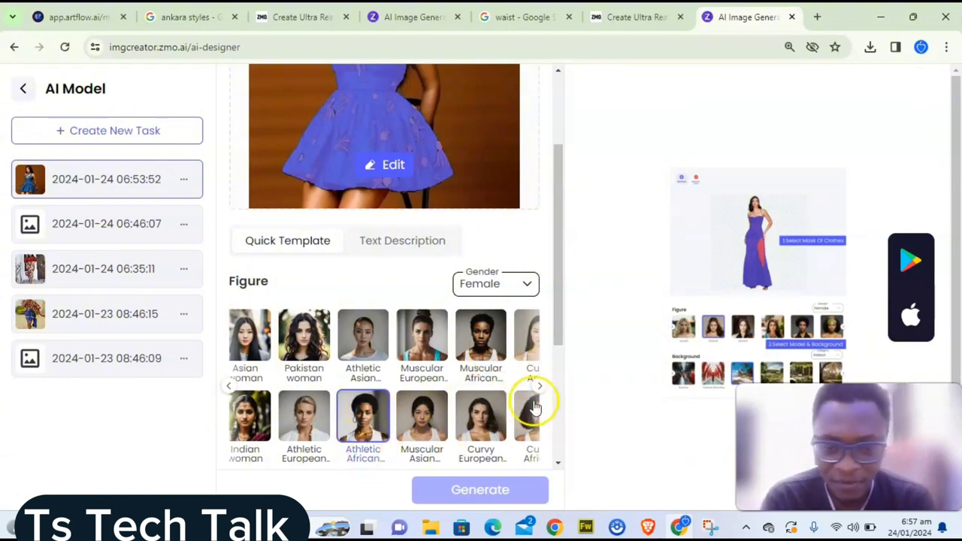
{"action": "left_click", "coordinate": [537, 387]}
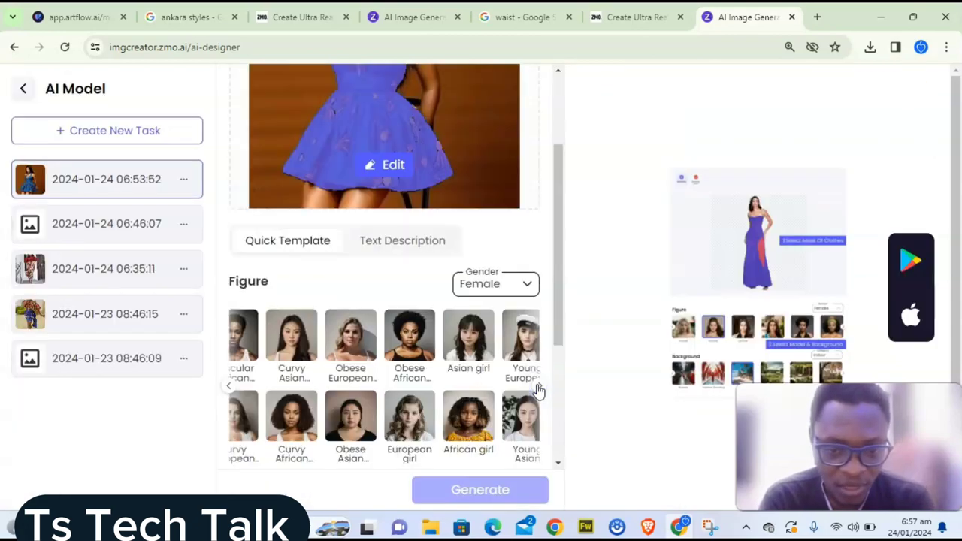
{"action": "left_click", "coordinate": [537, 388]}
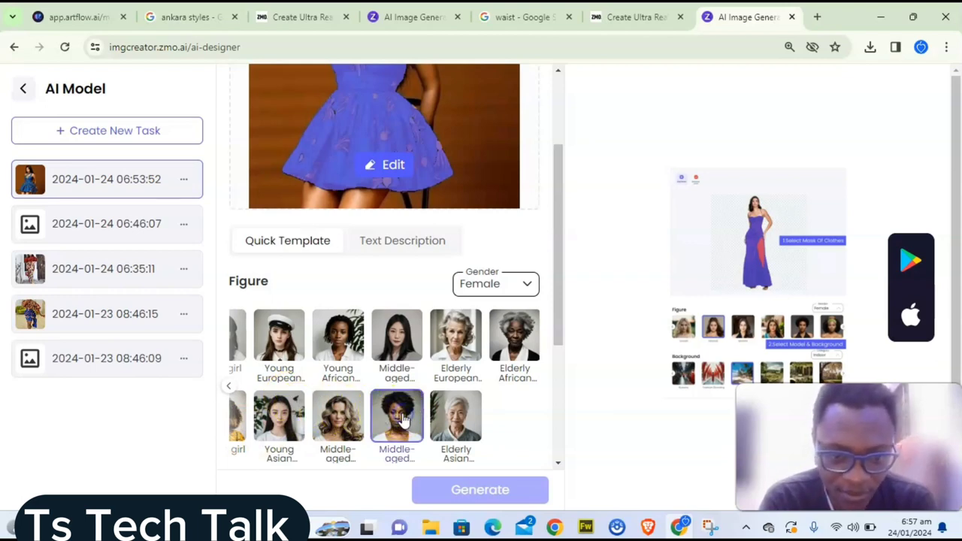
{"action": "left_click", "coordinate": [404, 419]}
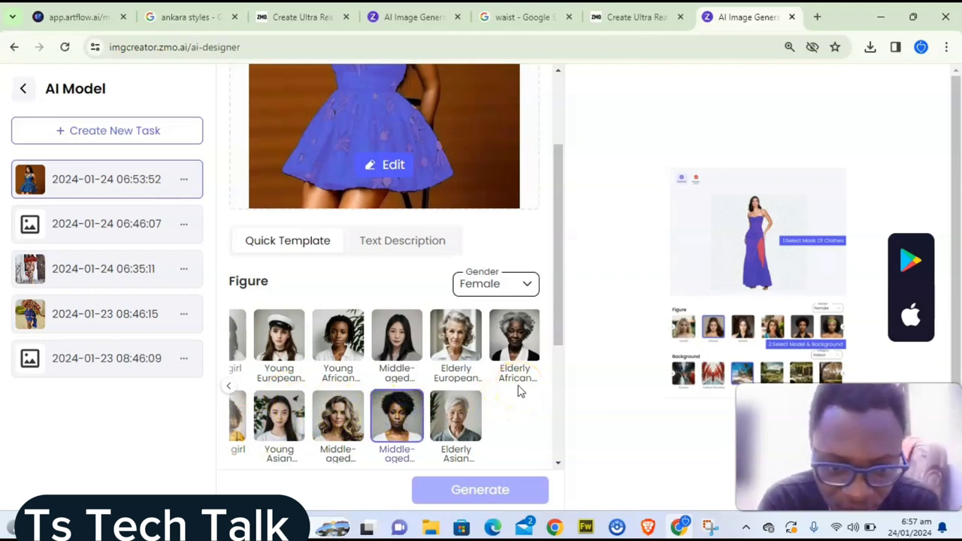
{"action": "left_click", "coordinate": [491, 200]}
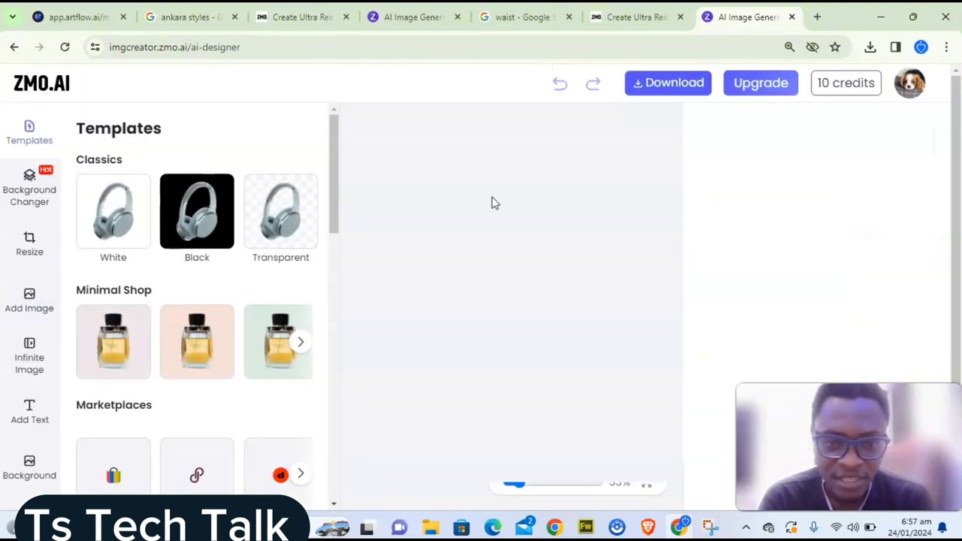
{"action": "left_click", "coordinate": [362, 159]}
Go back to the earlier figures, select Curvy African, and scroll to the Background options.
{"action": "scroll", "coordinate": [496, 277], "scroll_direction": "down", "scroll_amount": 3}
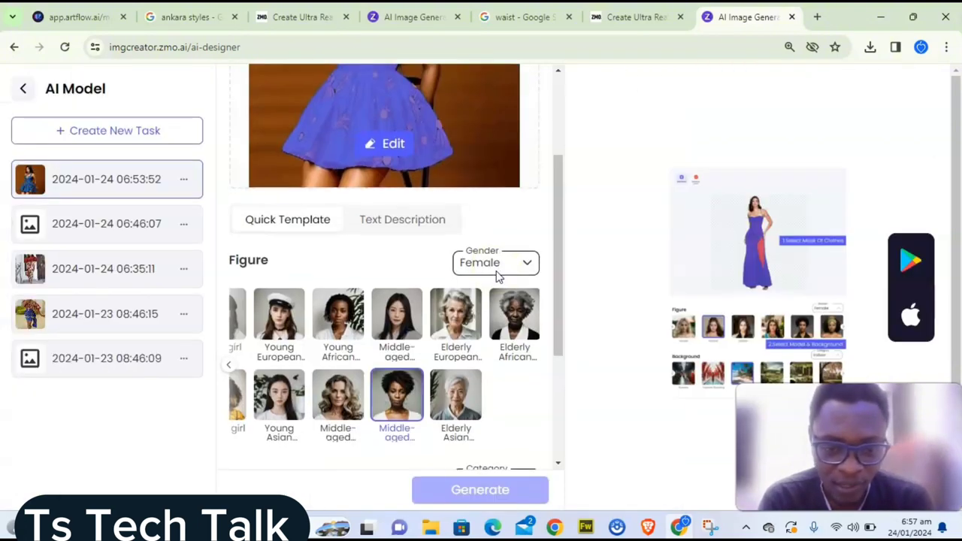
{"action": "left_click", "coordinate": [226, 367]}
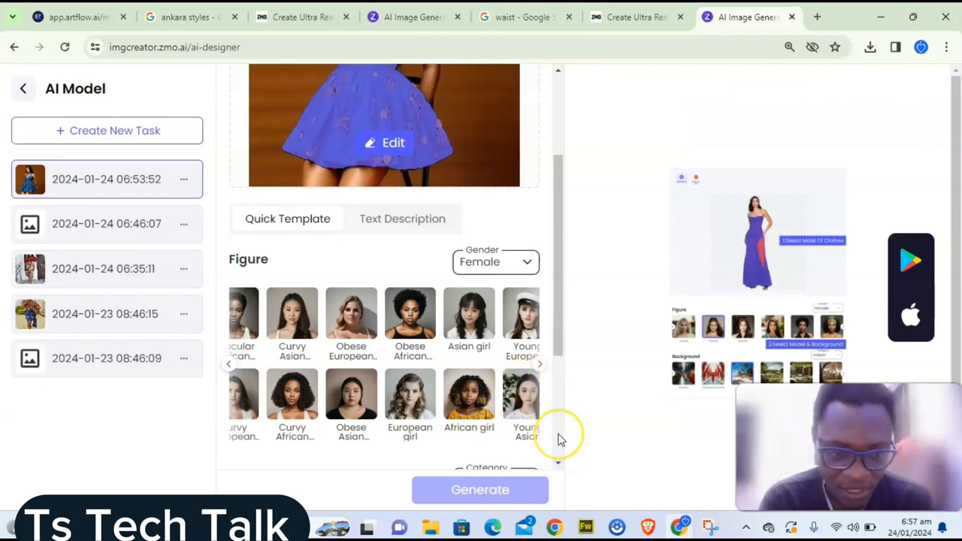
{"action": "left_click", "coordinate": [288, 398]}
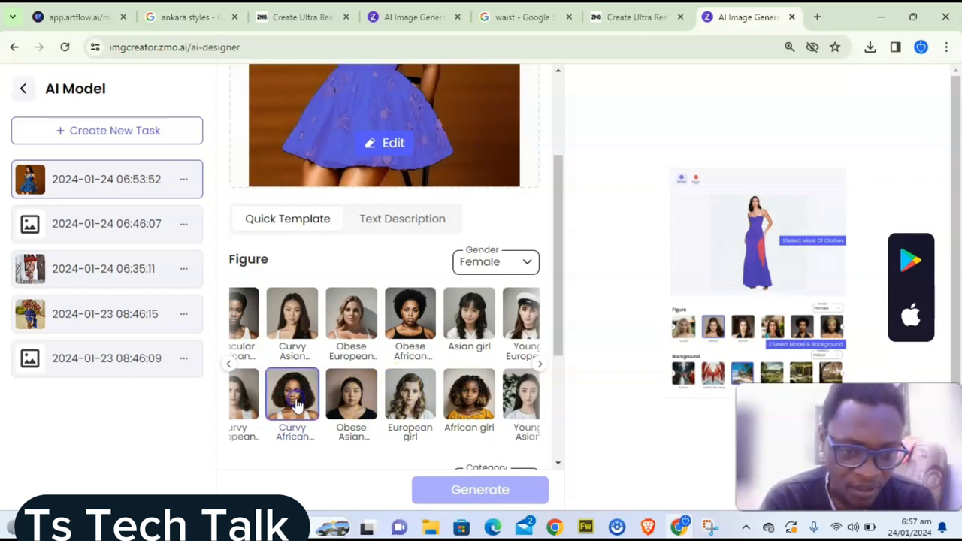
{"action": "left_click", "coordinate": [557, 467]}
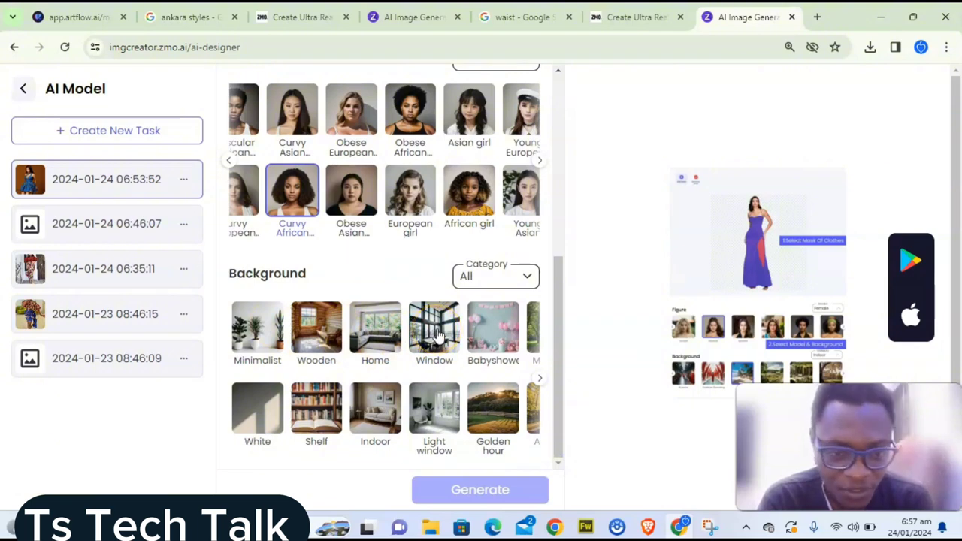
Browse the background scenes and select the Brick wall background.
{"action": "left_click", "coordinate": [560, 226]}
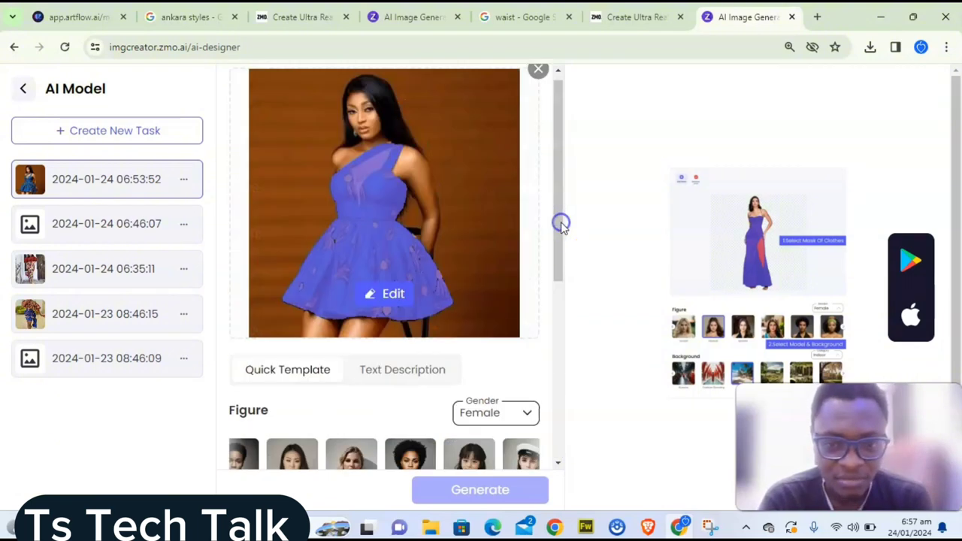
{"action": "left_click", "coordinate": [561, 321]}
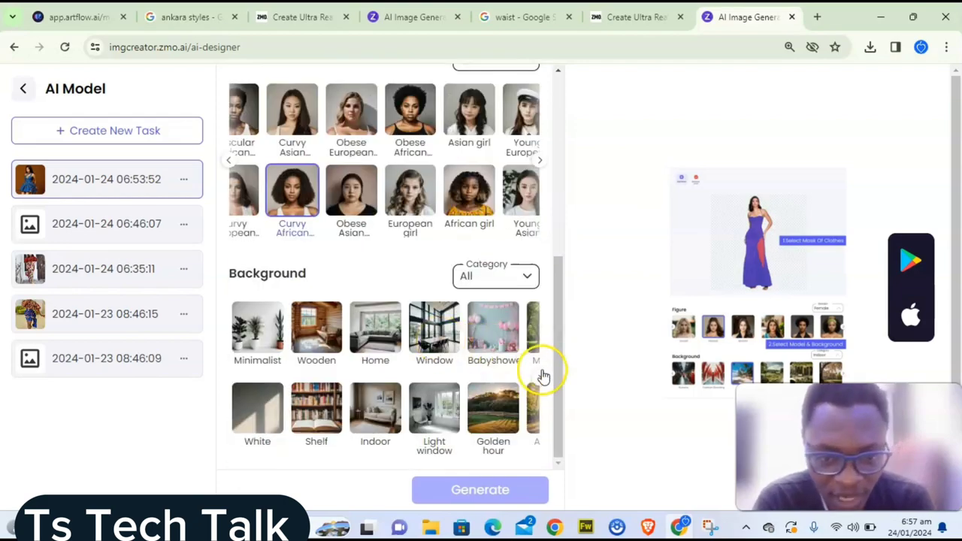
{"action": "left_click", "coordinate": [540, 379]}
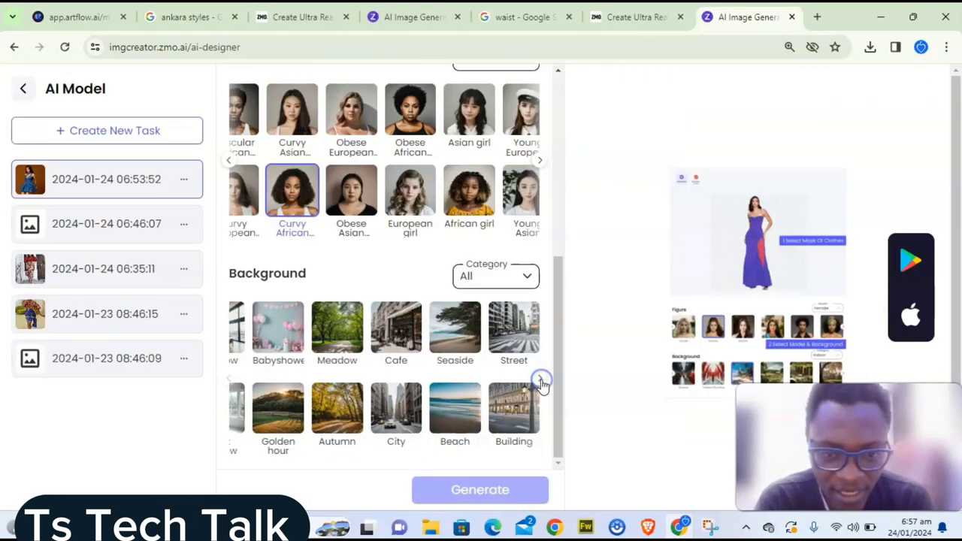
{"action": "left_click", "coordinate": [541, 381]}
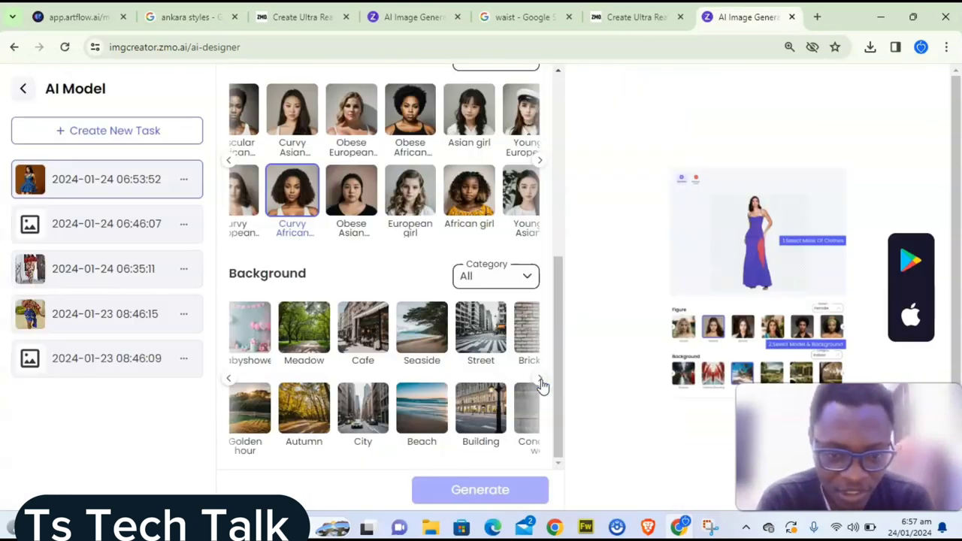
{"action": "left_click", "coordinate": [541, 382]}
{"action": "left_click", "coordinate": [541, 382]}
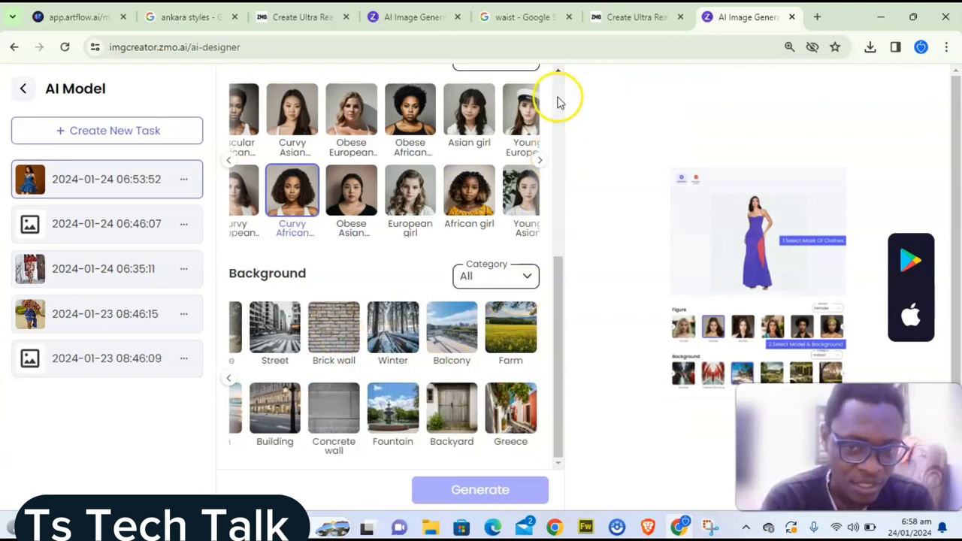
{"action": "left_click", "coordinate": [333, 341]}
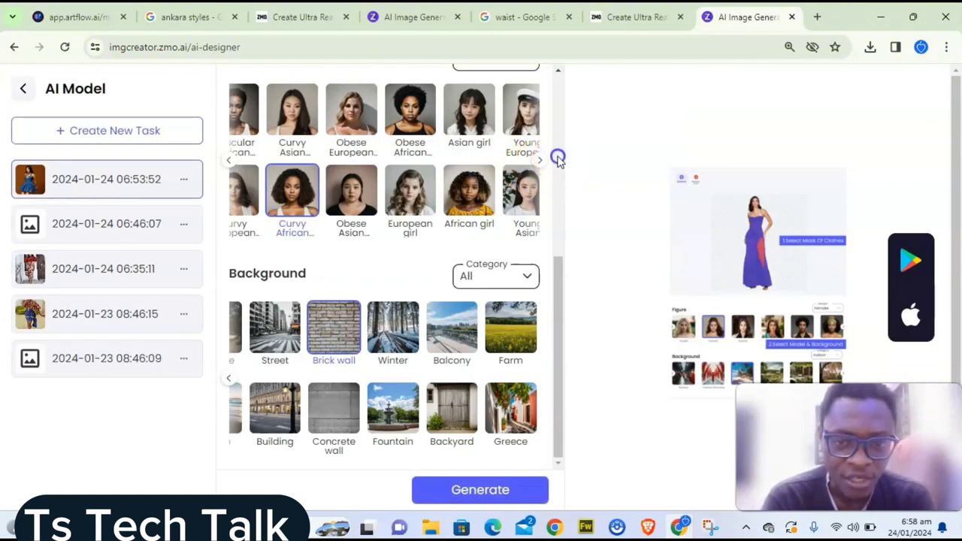
Generate new images of the dress on the Curvy African figure with Brick wall.
{"action": "left_click", "coordinate": [557, 158]}
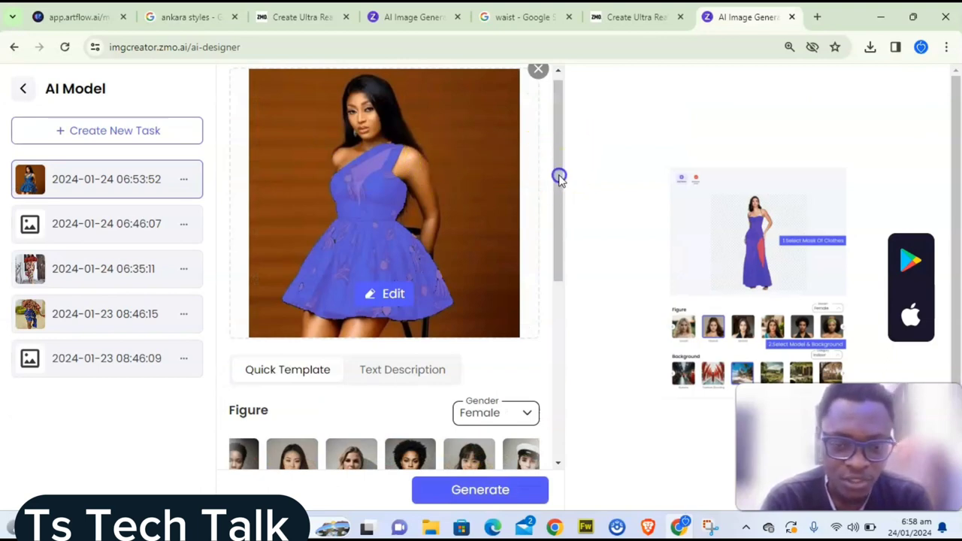
{"action": "left_click_drag", "start_coordinate": [558, 177], "coordinate": [585, 342]}
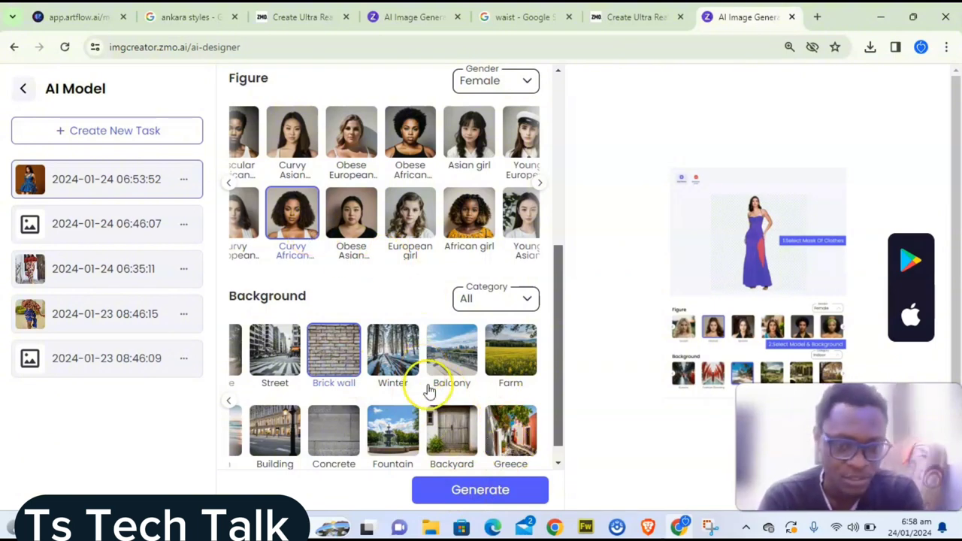
{"action": "left_click", "coordinate": [497, 491]}
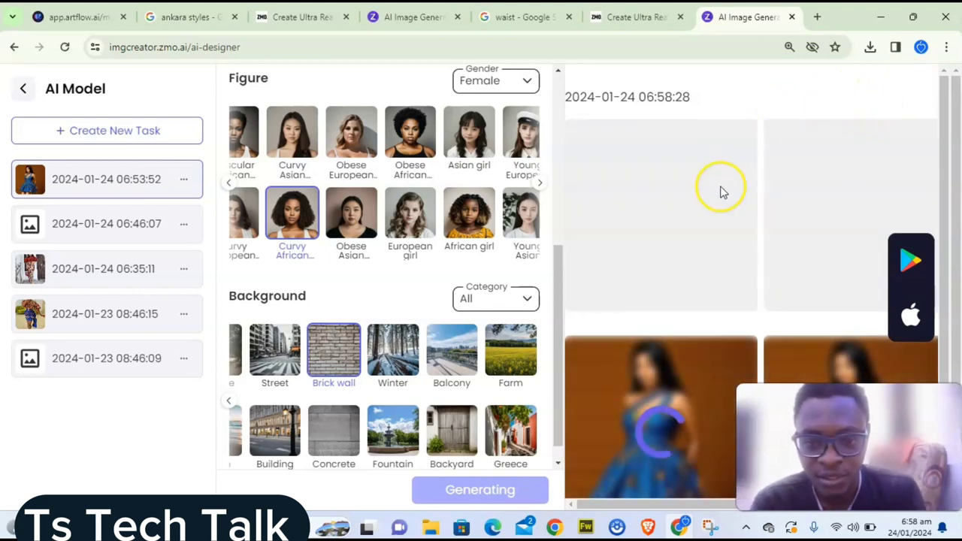
Wait for the four brick-wall results of the blue Ankara dress to finish generating.
{"action": "mouse_move", "coordinate": [847, 234]}
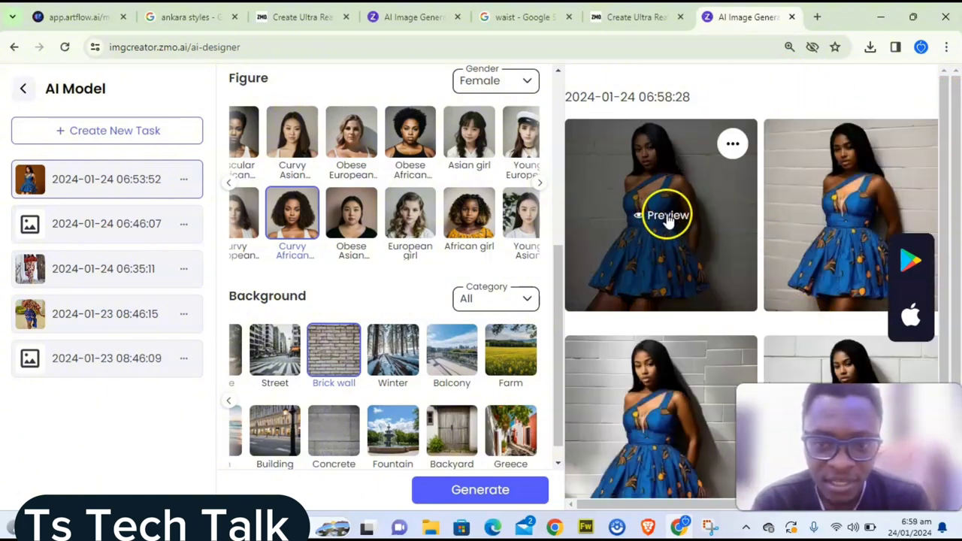
{"action": "left_click", "coordinate": [666, 216]}
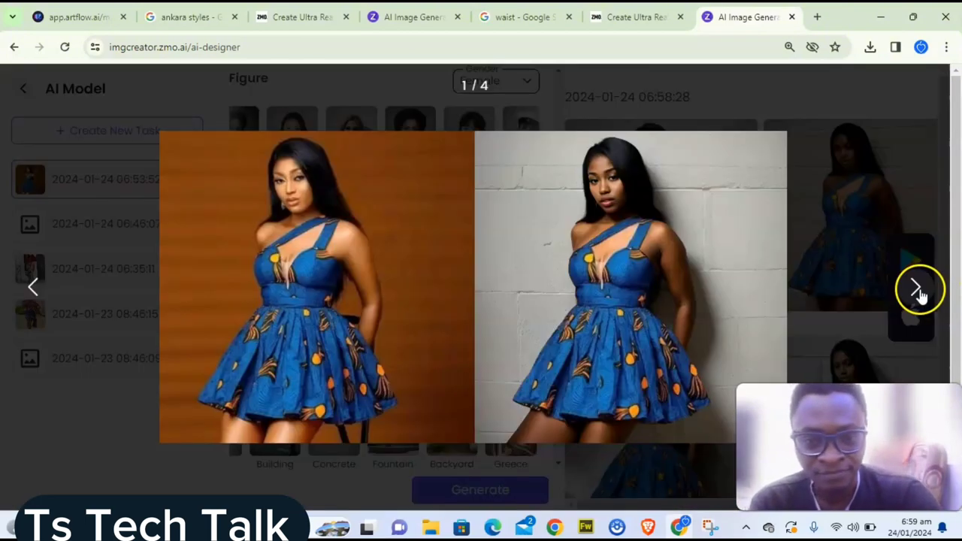
{"action": "left_click", "coordinate": [916, 288]}
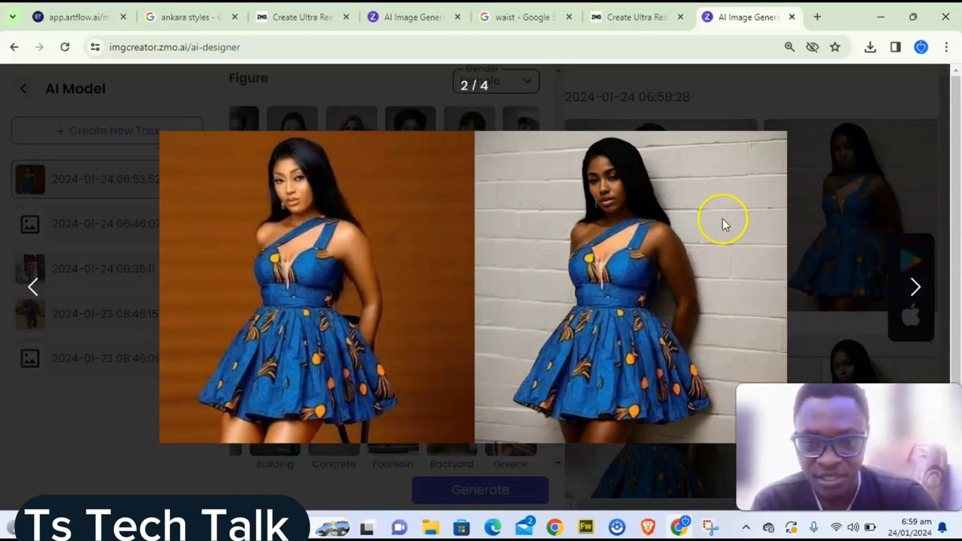
{"action": "left_click", "coordinate": [916, 288]}
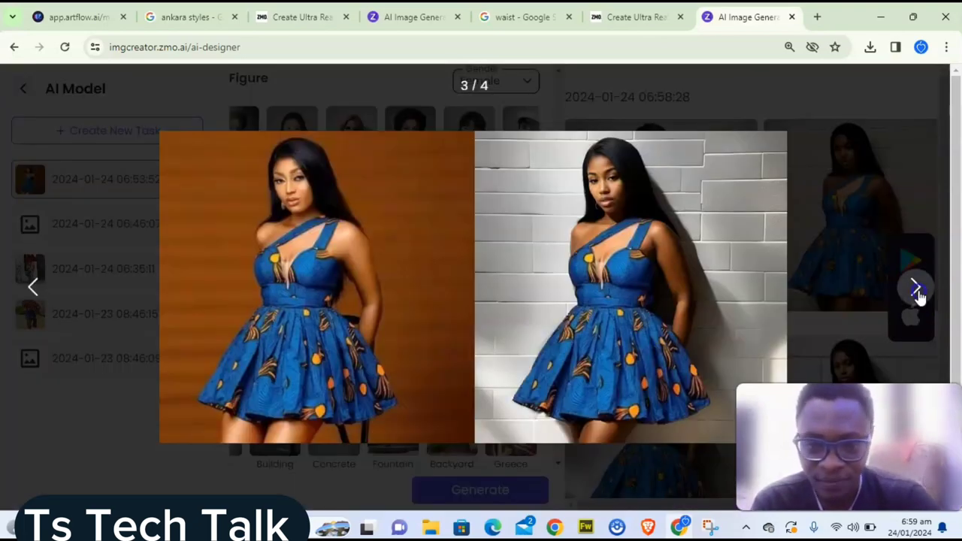
{"action": "left_click", "coordinate": [916, 289]}
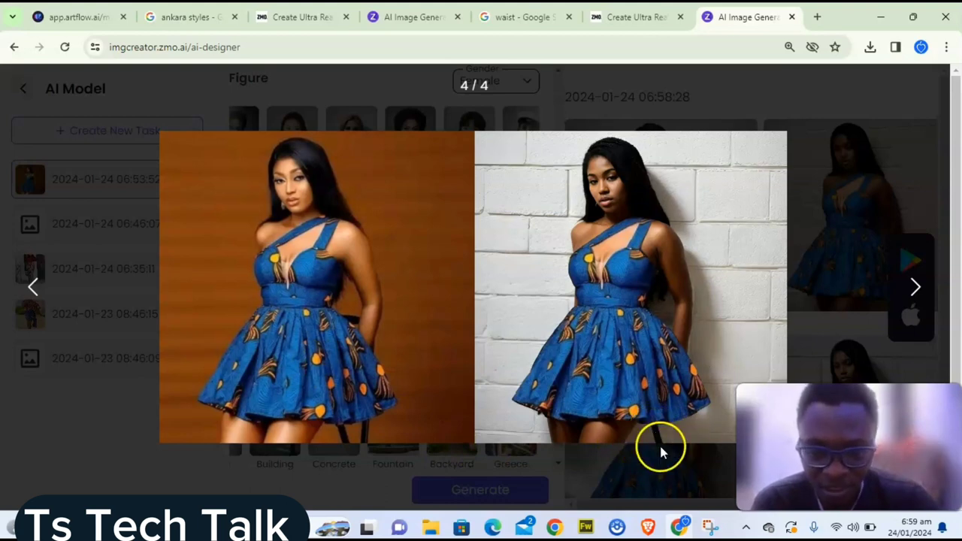
{"action": "left_click", "coordinate": [915, 287]}
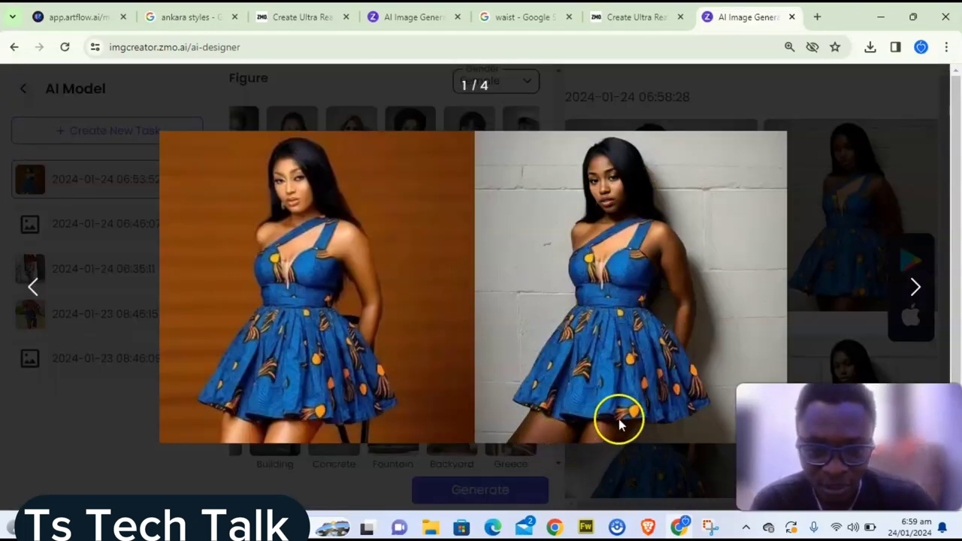
{"action": "left_click", "coordinate": [566, 81]}
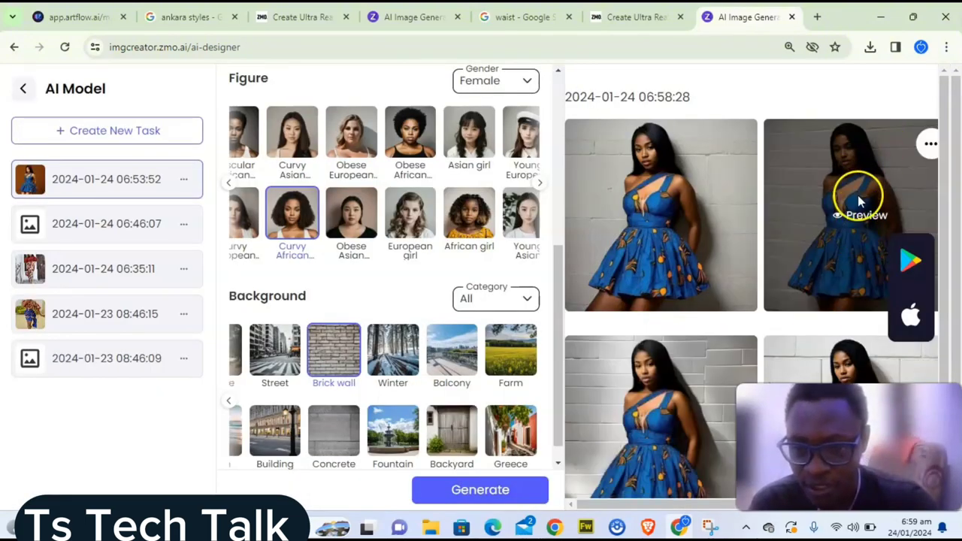
Enlarge the second result, then attempt an HD download and dismiss the upgrade offer.
{"action": "left_click", "coordinate": [857, 217]}
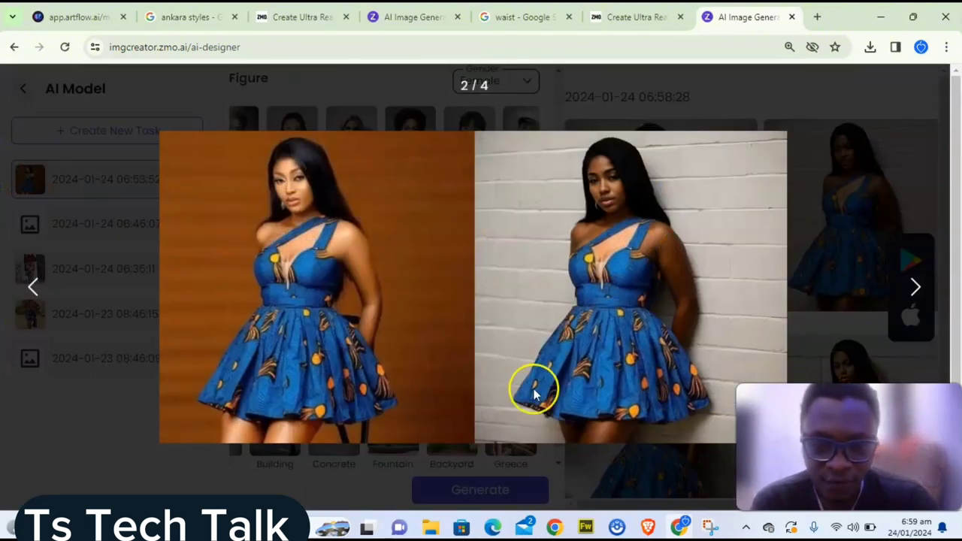
{"action": "left_click", "coordinate": [835, 171]}
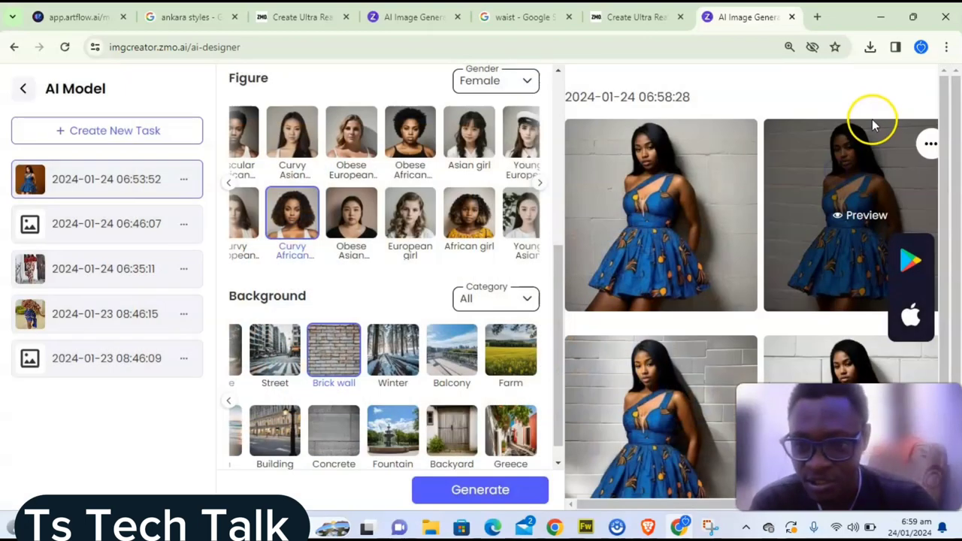
{"action": "left_click", "coordinate": [930, 145]}
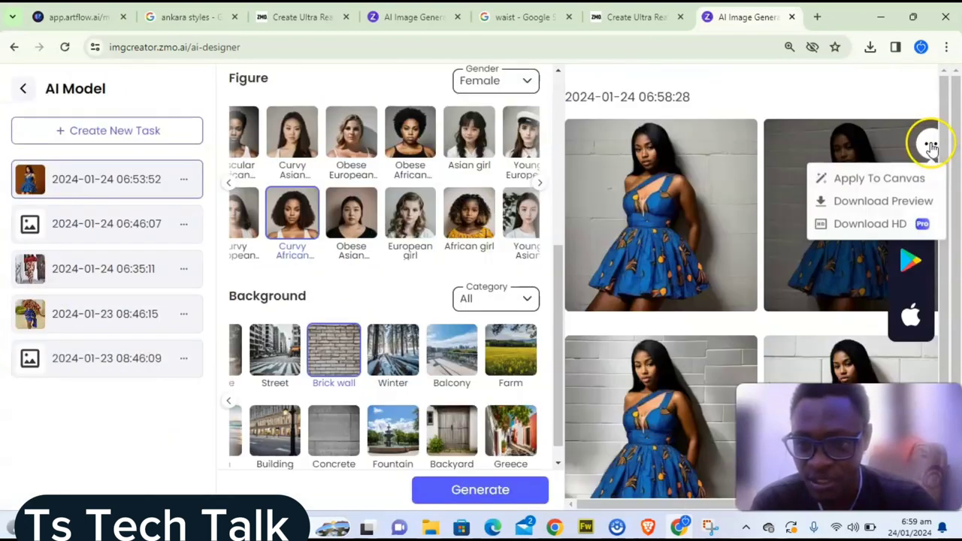
{"action": "left_click", "coordinate": [875, 204]}
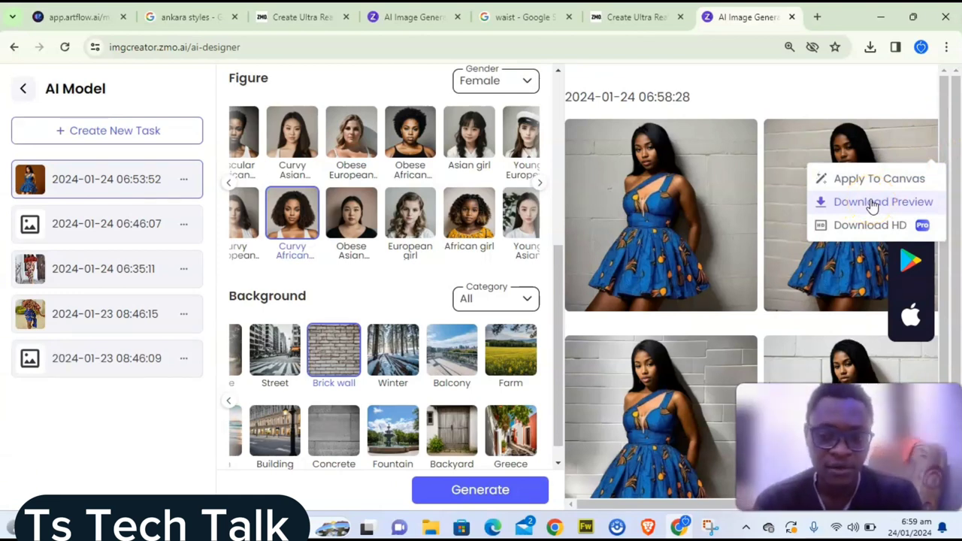
{"action": "left_click", "coordinate": [857, 227]}
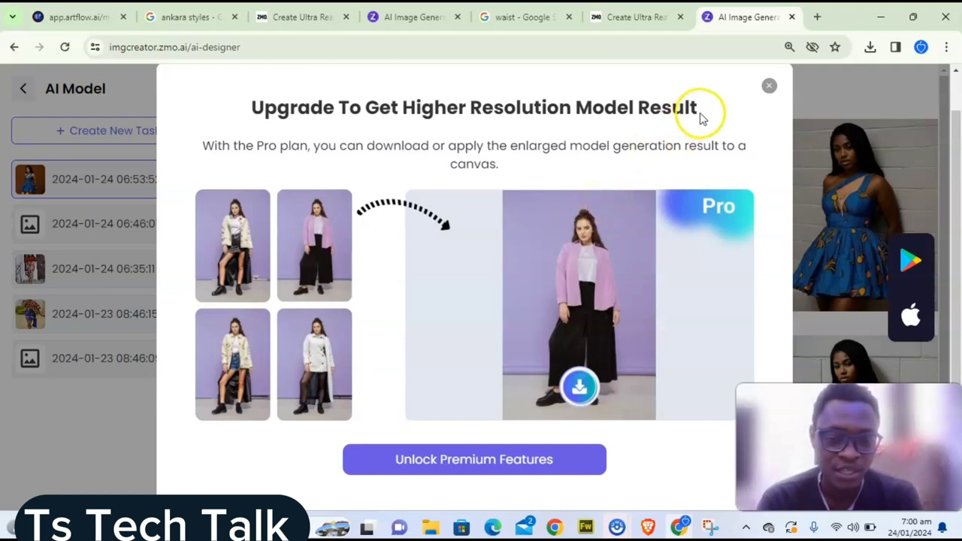
{"action": "left_click", "coordinate": [772, 88]}
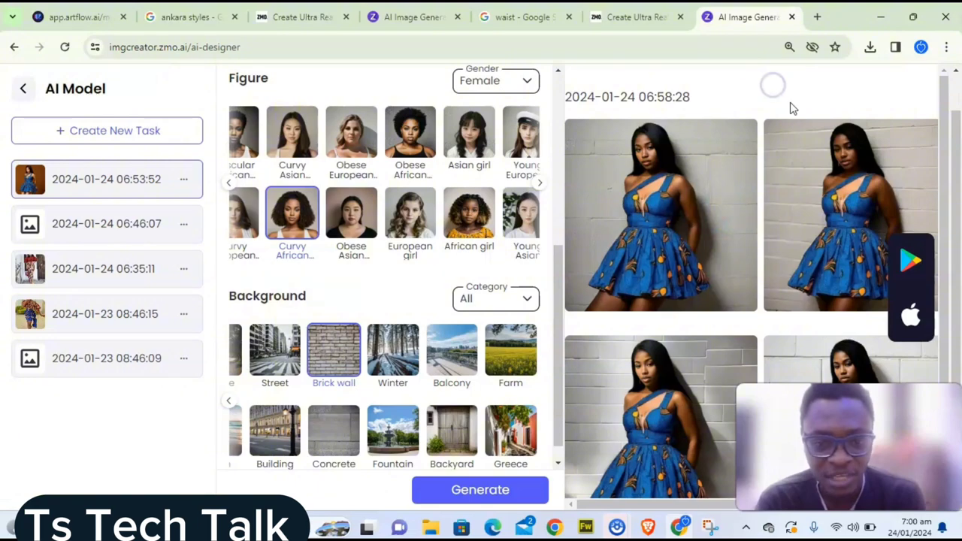
Download the second result's preview version and check it in Chrome's downloads.
{"action": "left_click", "coordinate": [928, 142]}
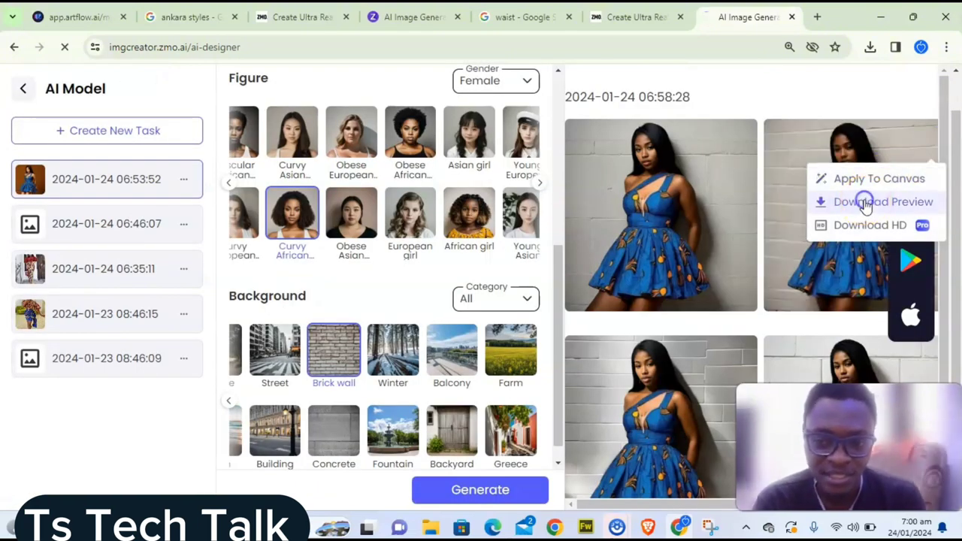
{"action": "left_click", "coordinate": [866, 203]}
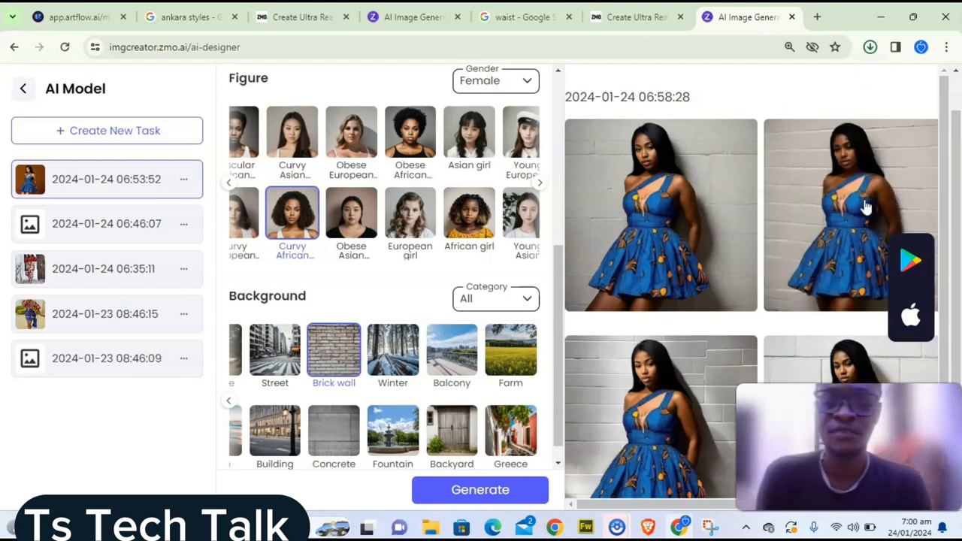
{"action": "left_click", "coordinate": [786, 80]}
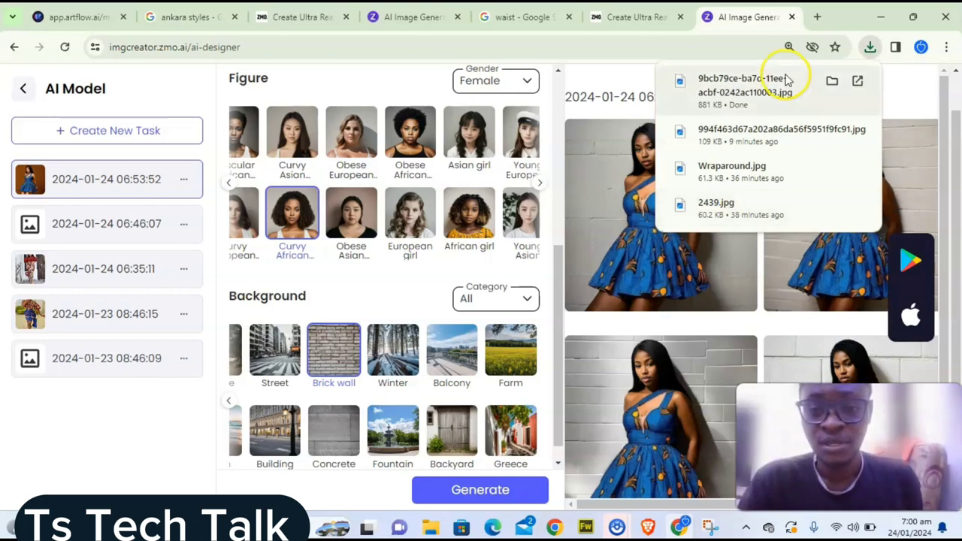
{"action": "left_click", "coordinate": [832, 80]}
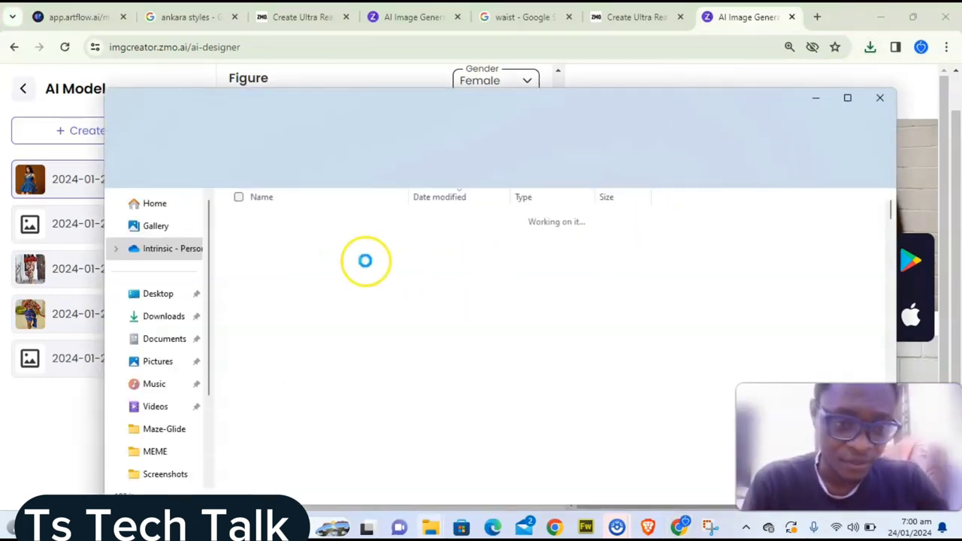
{"action": "left_click", "coordinate": [317, 239]}
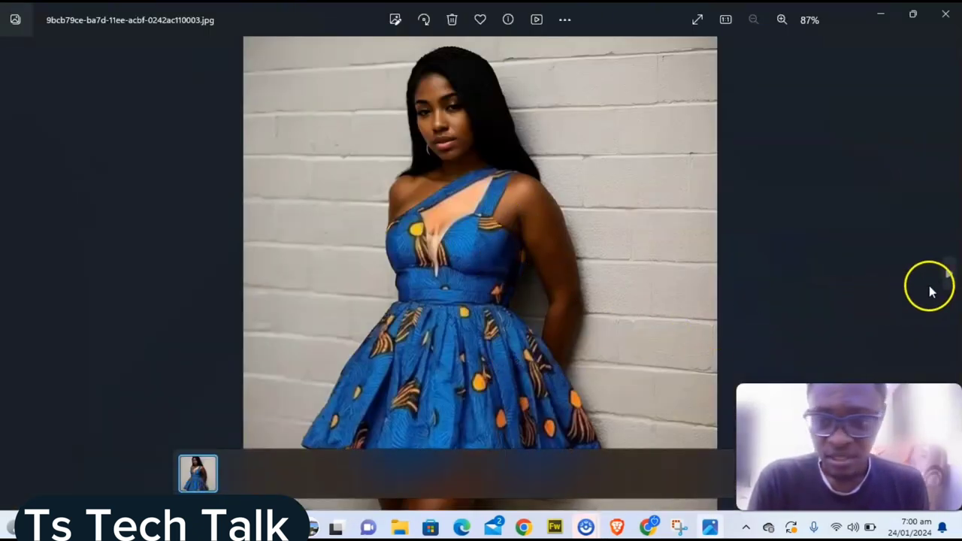
{"action": "left_click", "coordinate": [946, 276]}
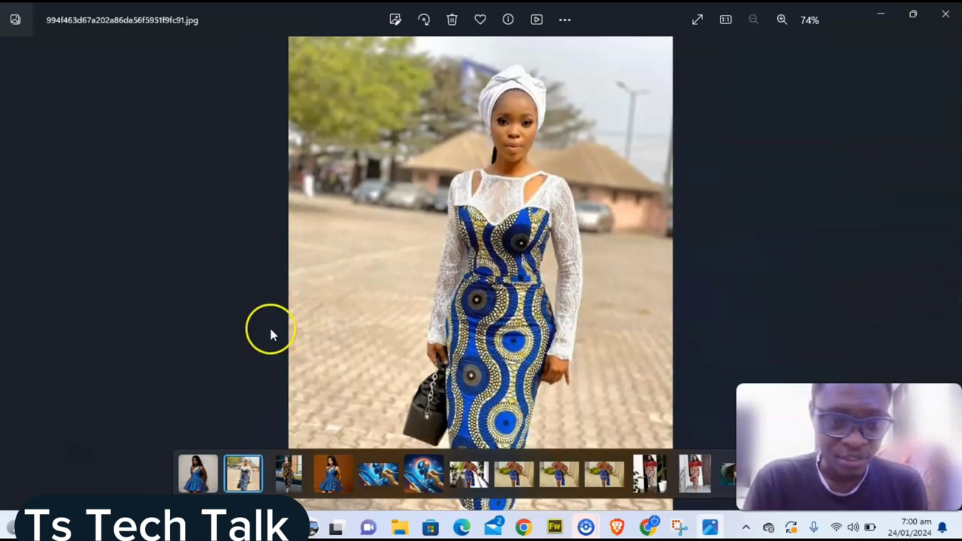
{"action": "left_click", "coordinate": [332, 472]}
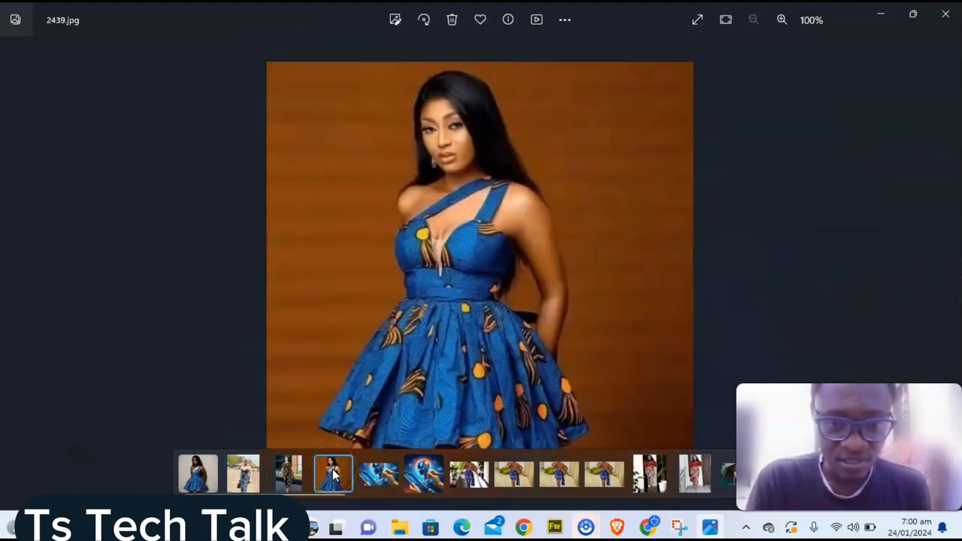
{"action": "left_click", "coordinate": [185, 487]}
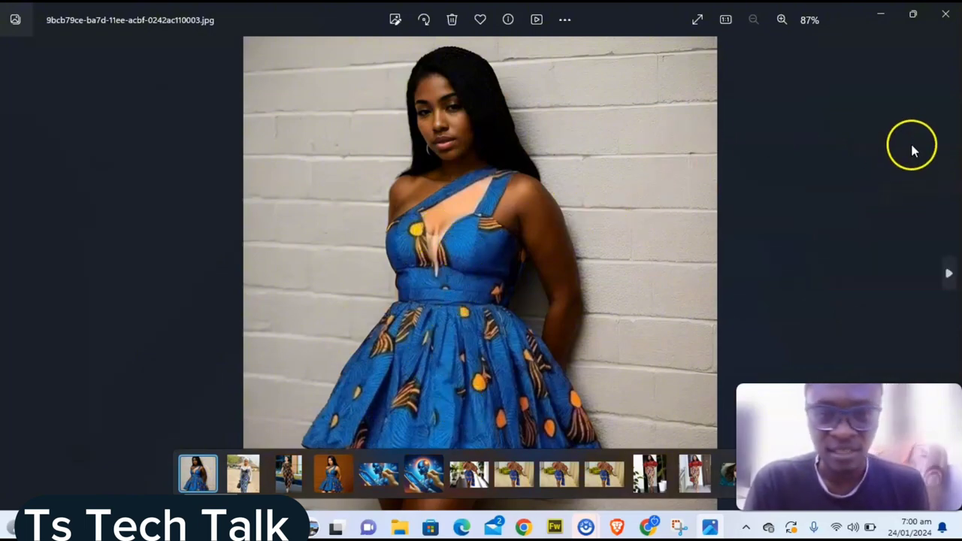
{"action": "left_click", "coordinate": [945, 15]}
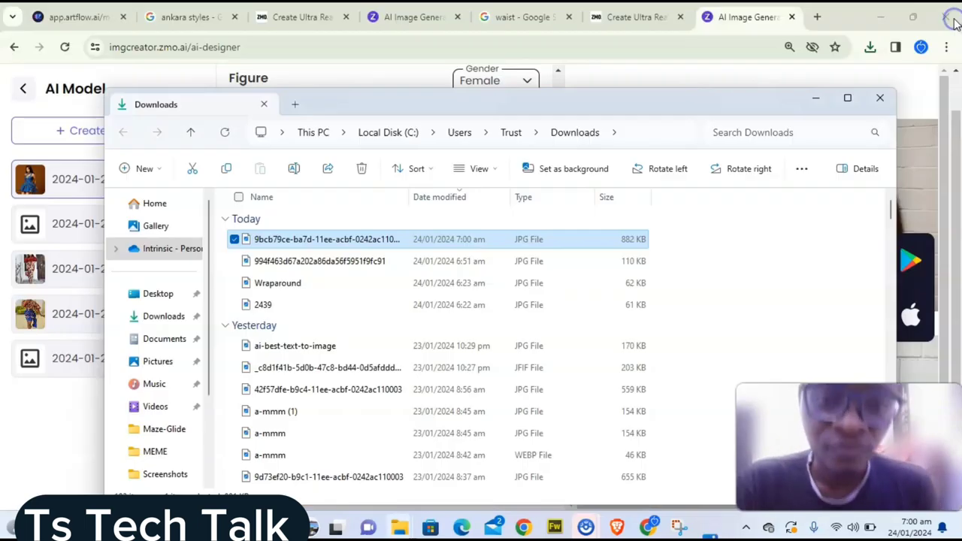
{"action": "left_click", "coordinate": [725, 14]}
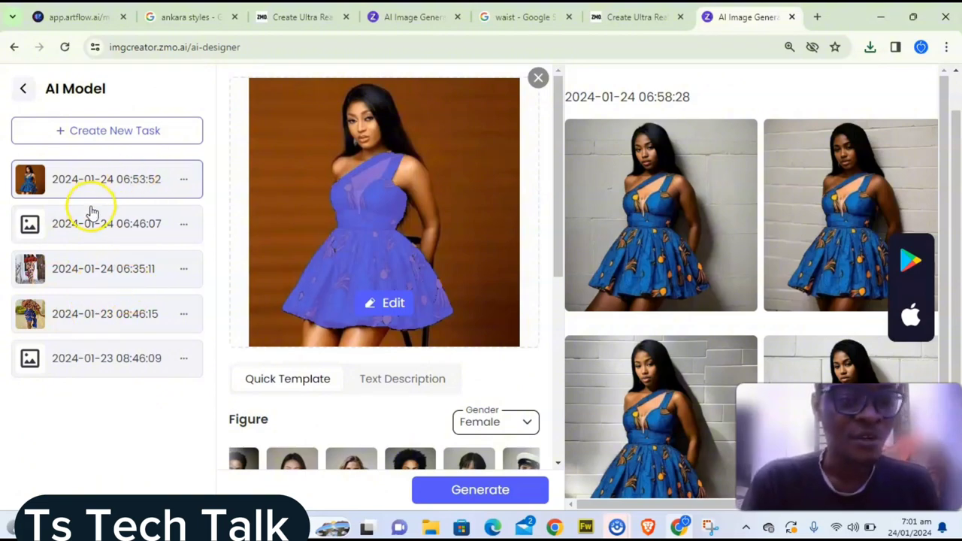
Reopen the 06:35:11 task's results, then briefly visit the zmo.ai tab and return.
{"action": "left_click", "coordinate": [82, 264]}
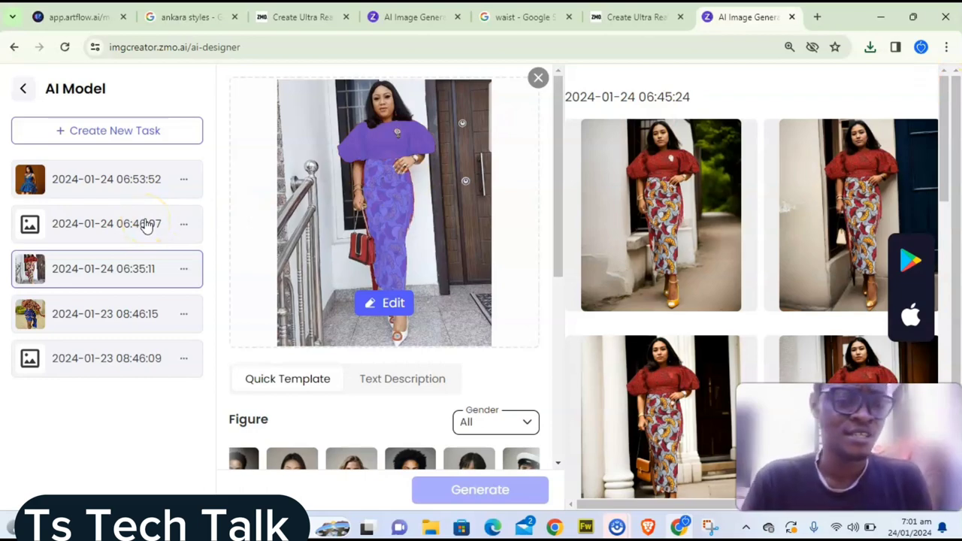
{"action": "left_click", "coordinate": [601, 15]}
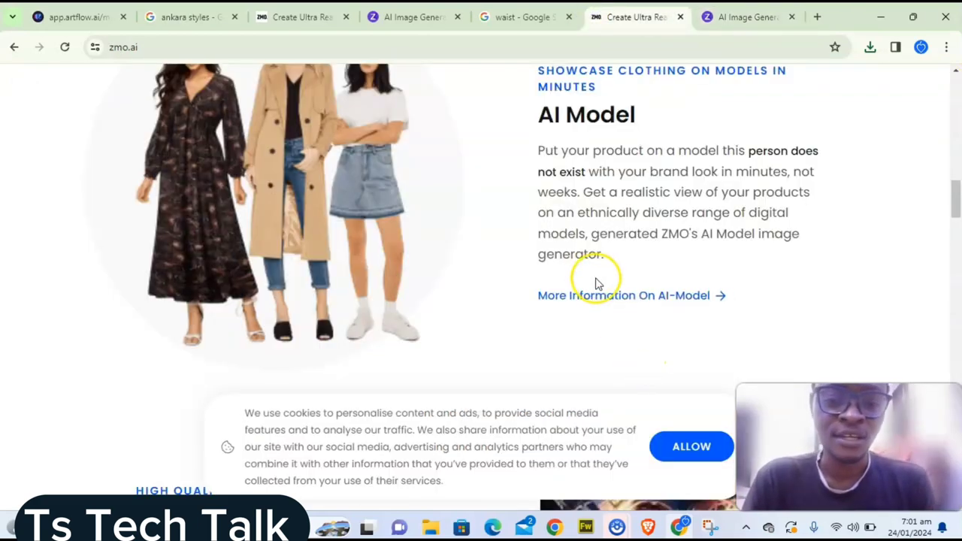
{"action": "left_click", "coordinate": [748, 17]}
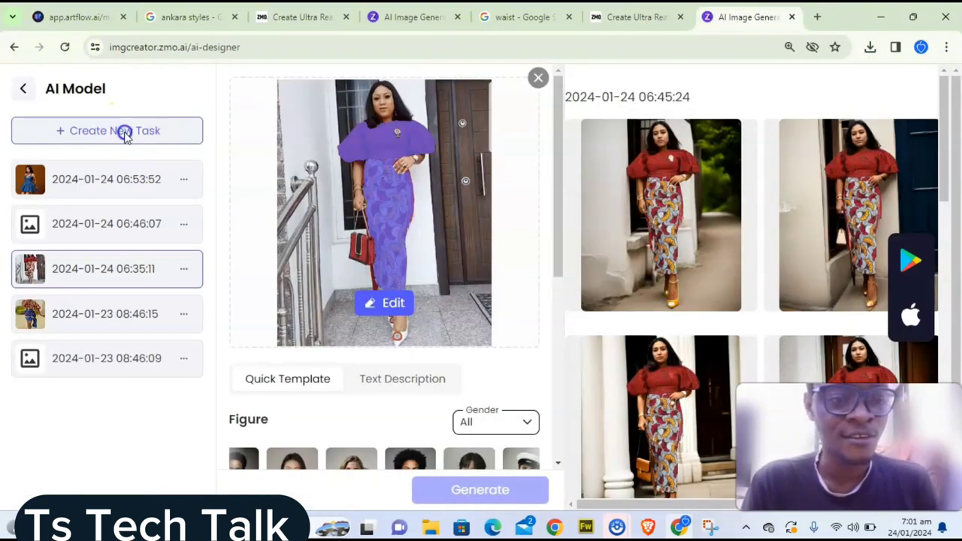
Start a new AI Model task, upload the lace-and-Ankara gown photo, and open its mask editor.
{"action": "left_click", "coordinate": [125, 133]}
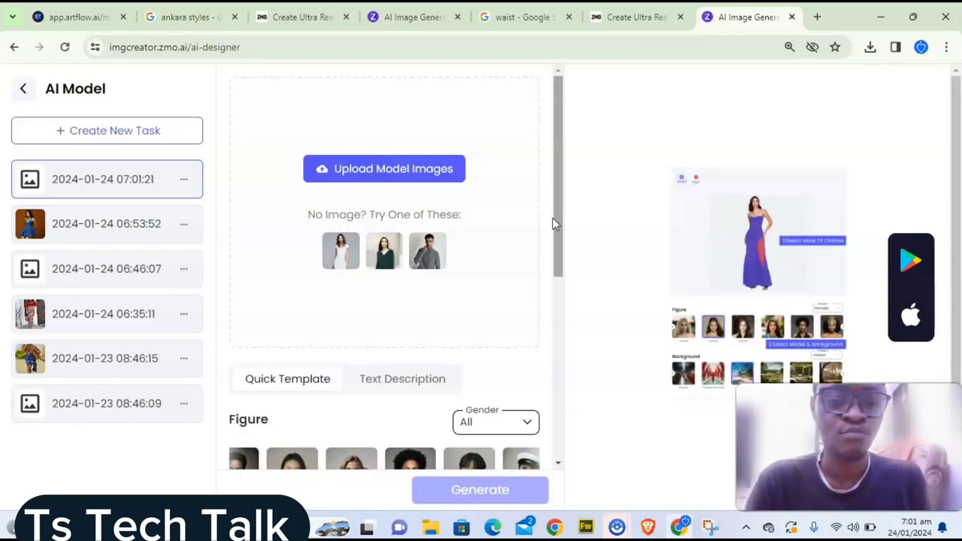
{"action": "left_click", "coordinate": [430, 166]}
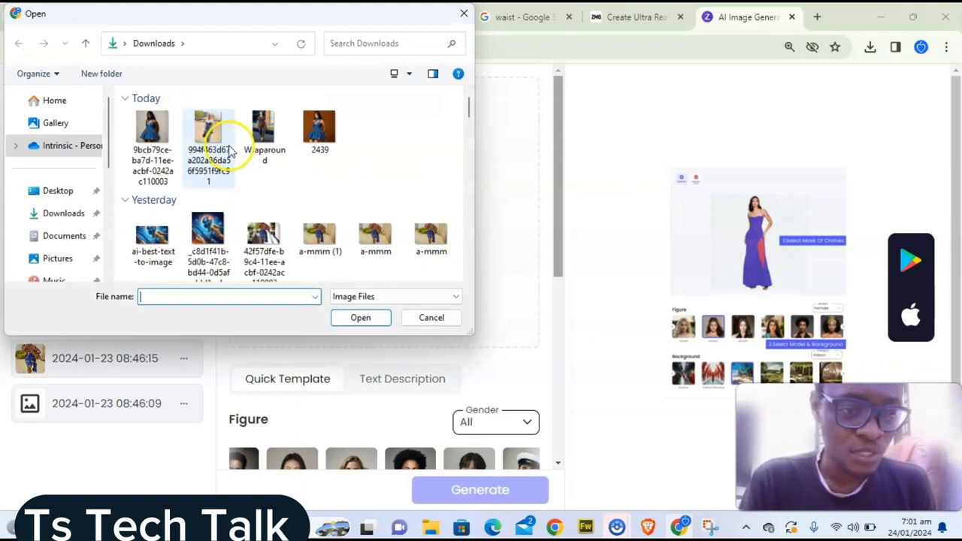
{"action": "double_click", "coordinate": [225, 150]}
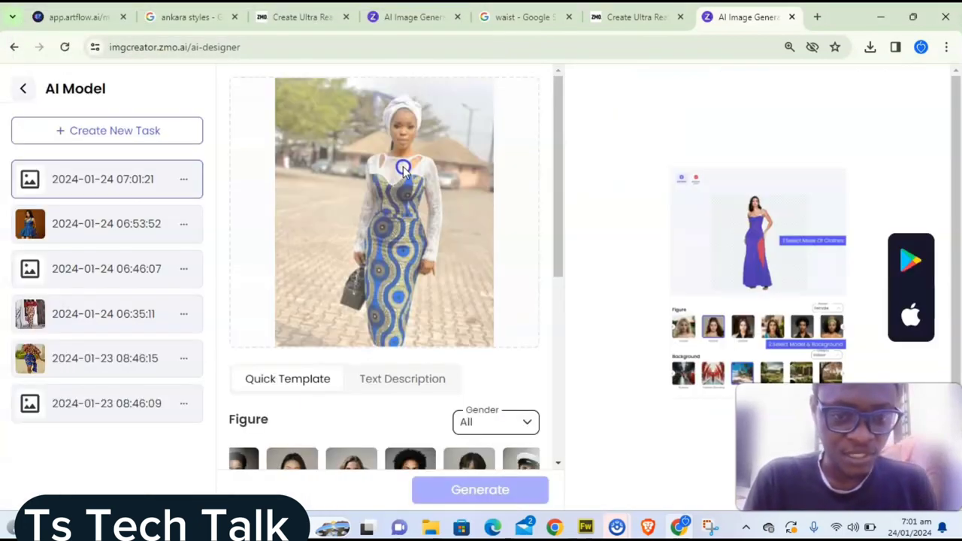
{"action": "left_click", "coordinate": [507, 197]}
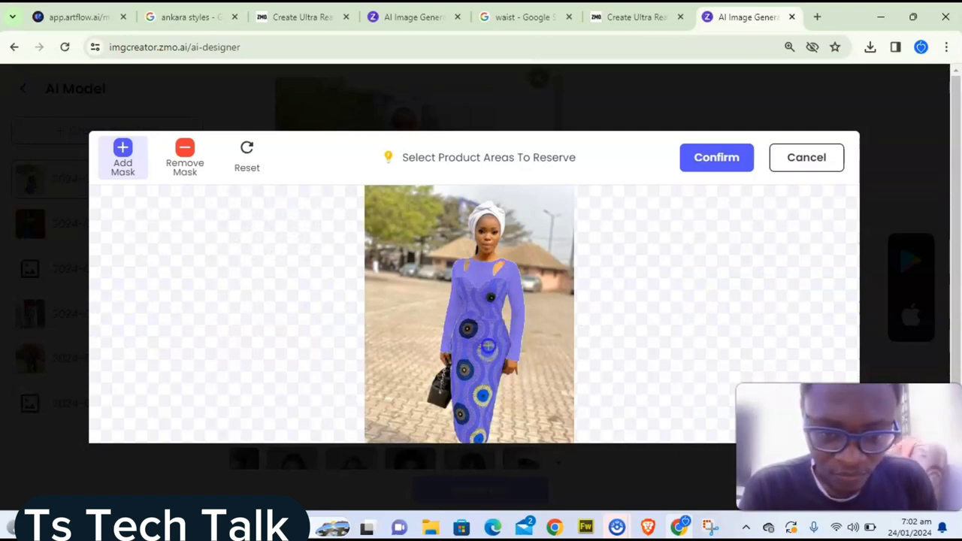
Add the dark print near the gown's hem to the mask.
{"action": "left_click", "coordinate": [465, 368]}
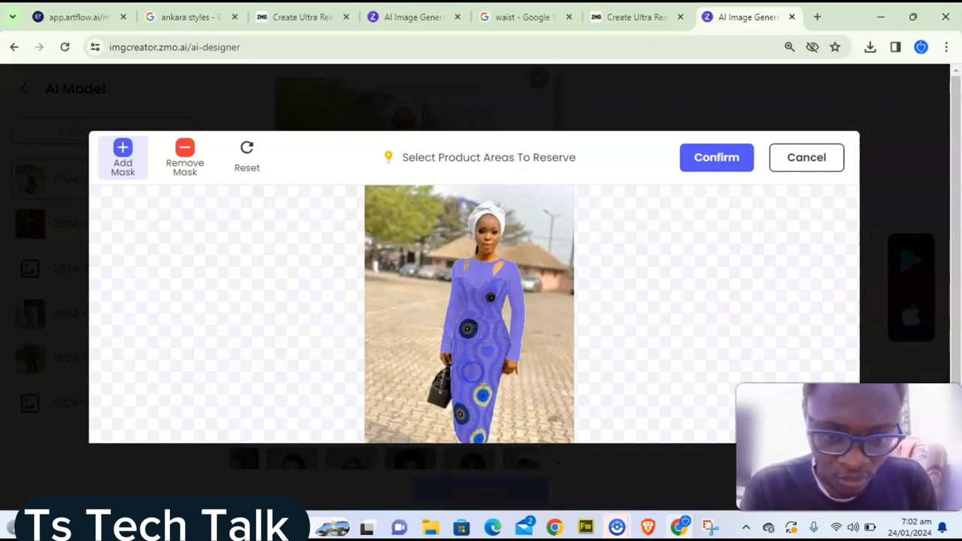
{"action": "scroll", "coordinate": [488, 387], "scroll_direction": "down", "scroll_amount": 2}
{"action": "scroll", "coordinate": [488, 387], "scroll_direction": "up", "scroll_amount": 5}
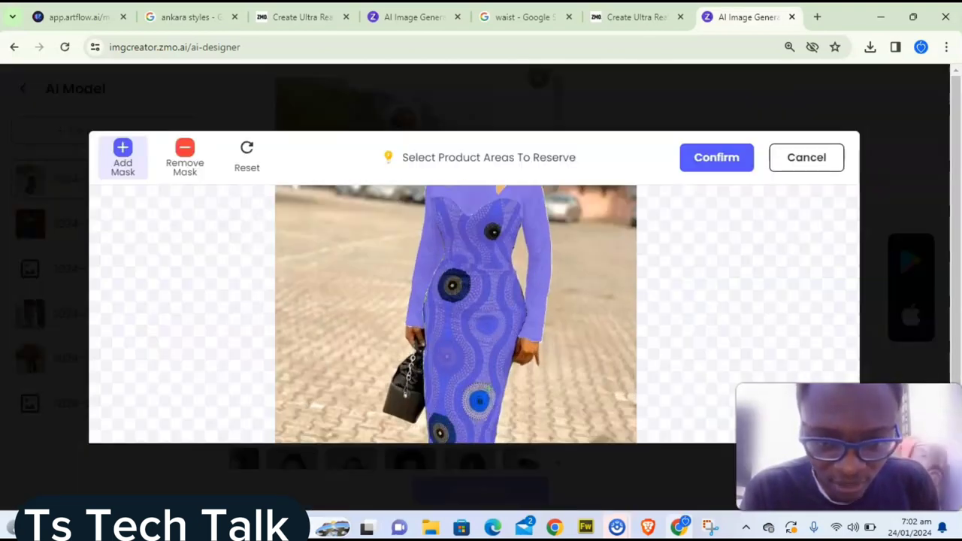
{"action": "scroll", "coordinate": [481, 385], "scroll_direction": "up", "scroll_amount": 2}
{"action": "left_click", "coordinate": [481, 385]}
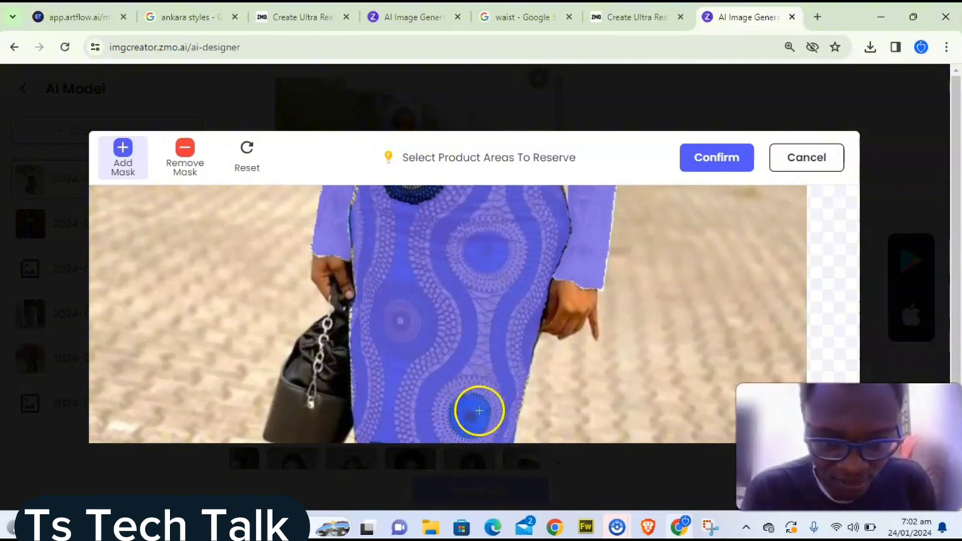
Move the photo to the bodice and add the dark waist print to the mask.
{"action": "scroll", "coordinate": [510, 376], "scroll_direction": "down", "scroll_amount": 1}
{"action": "scroll", "coordinate": [520, 371], "scroll_direction": "down", "scroll_amount": 3}
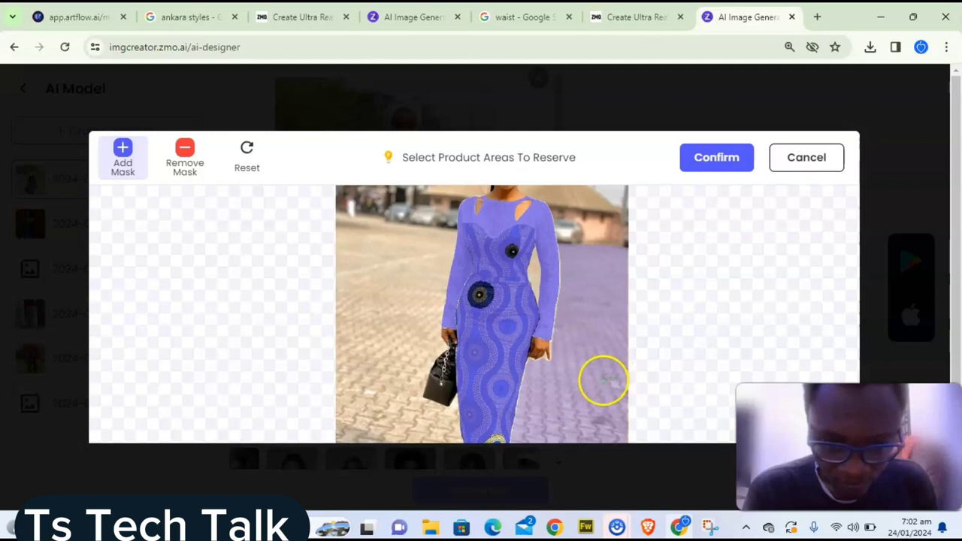
{"action": "scroll", "coordinate": [658, 387], "scroll_direction": "down", "scroll_amount": 3}
{"action": "scroll", "coordinate": [658, 387], "scroll_direction": "up", "scroll_amount": 5}
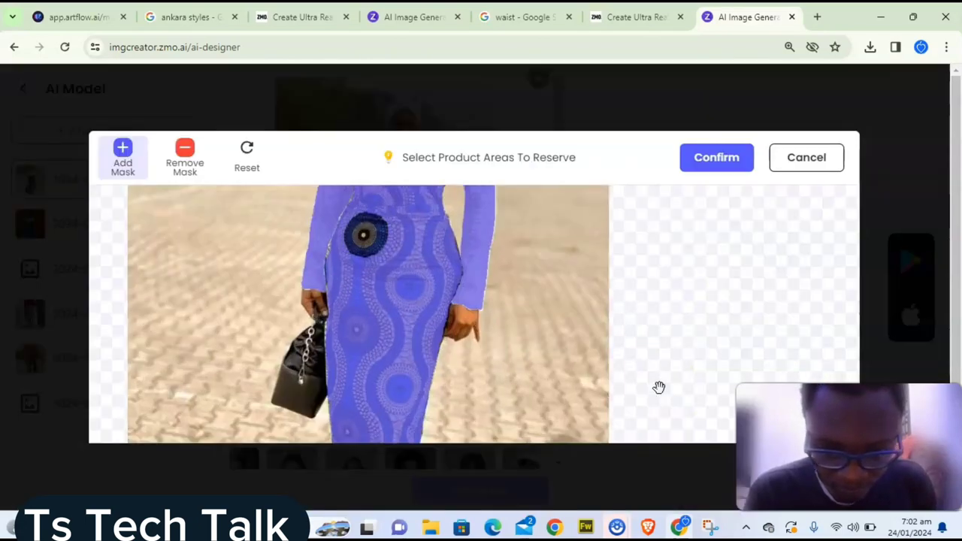
{"action": "left_click_drag", "start_coordinate": [639, 390], "coordinate": [627, 223]}
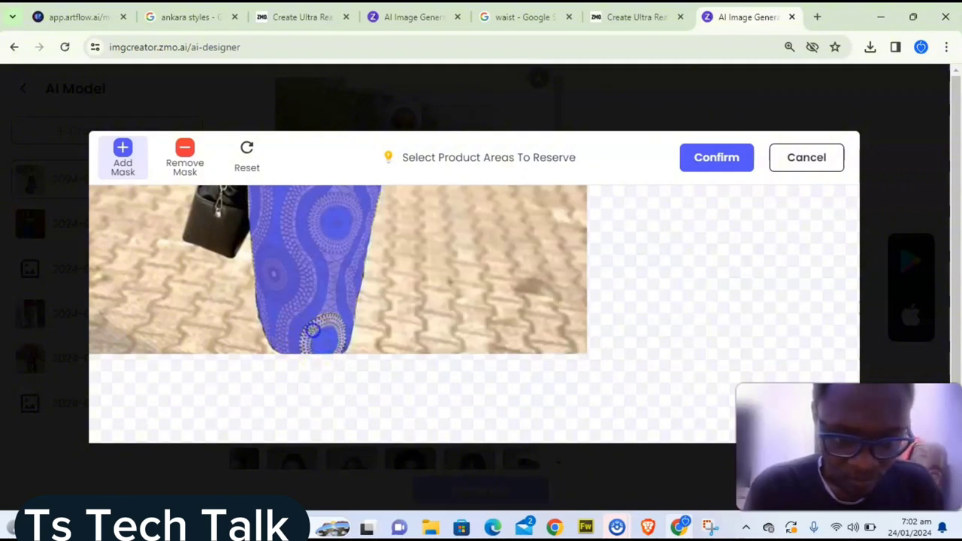
{"action": "left_click_drag", "start_coordinate": [623, 217], "coordinate": [637, 282]}
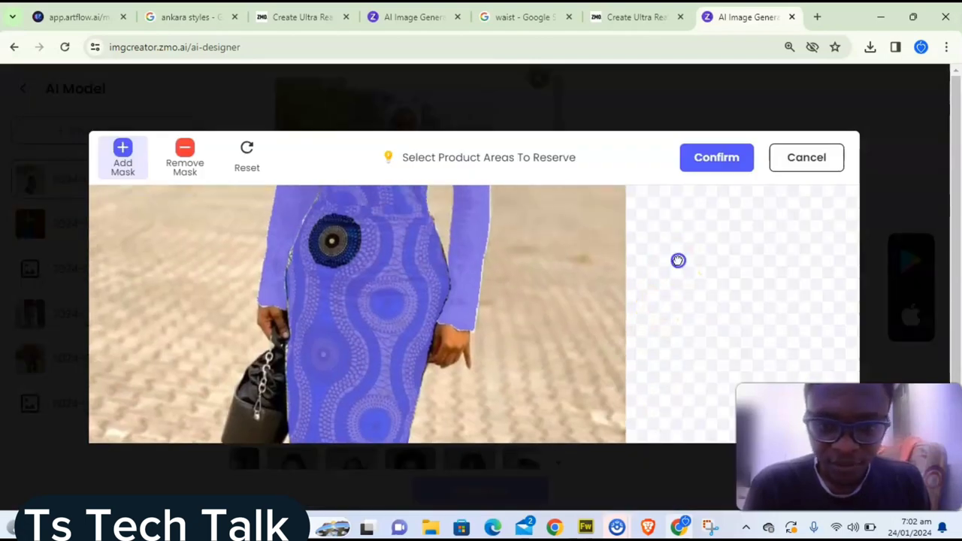
{"action": "left_click_drag", "start_coordinate": [678, 260], "coordinate": [680, 418]}
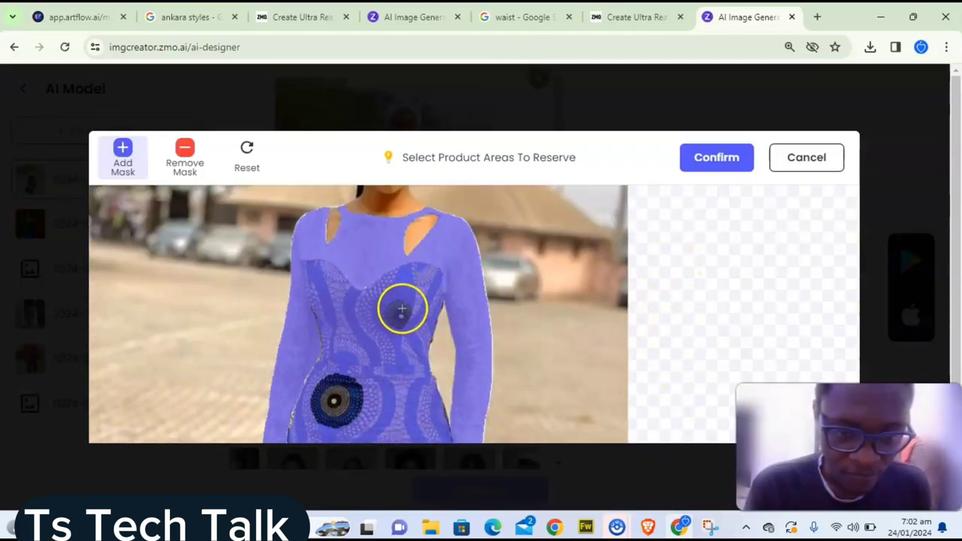
{"action": "left_click", "coordinate": [355, 392]}
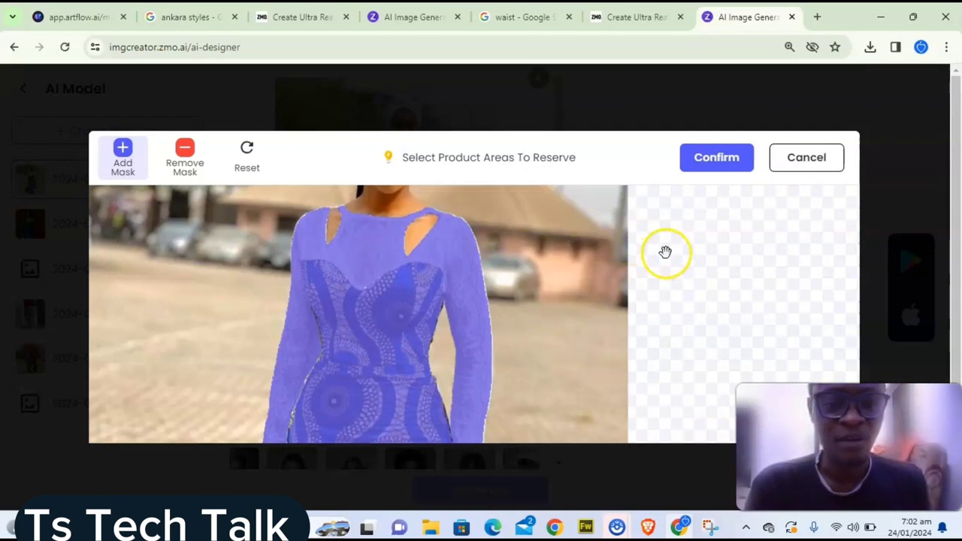
Add the white turban to the mask and confirm the finished mask.
{"action": "scroll", "coordinate": [697, 384], "scroll_direction": "up", "scroll_amount": 2}
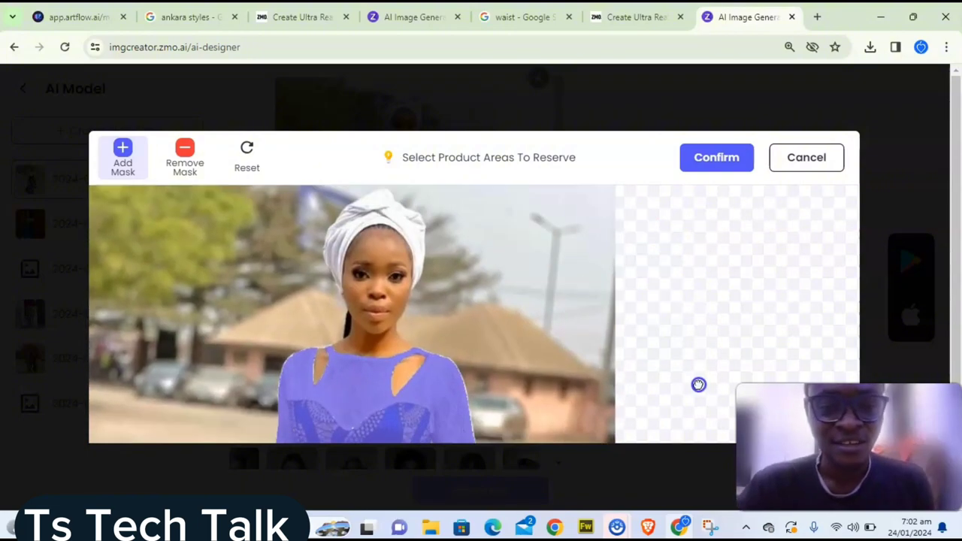
{"action": "left_click", "coordinate": [421, 213]}
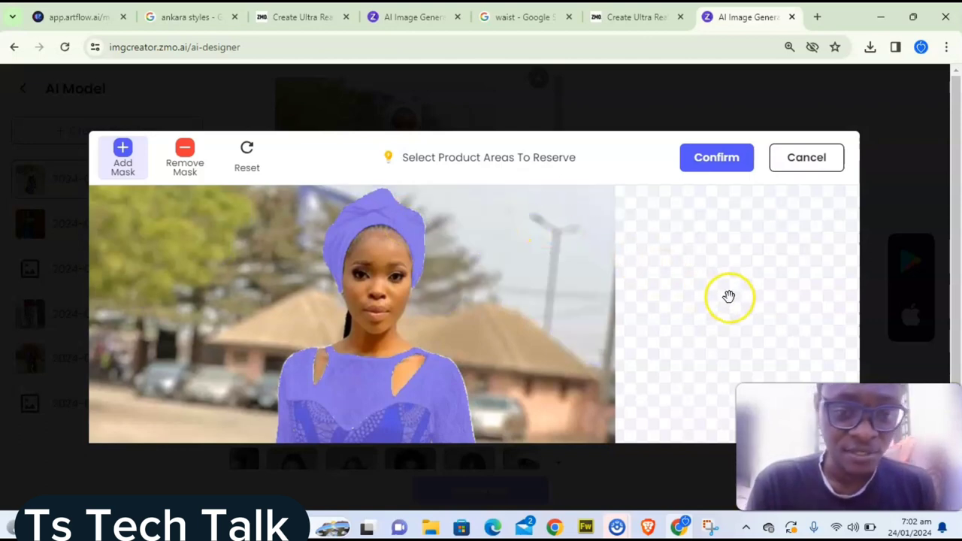
{"action": "left_click", "coordinate": [716, 159]}
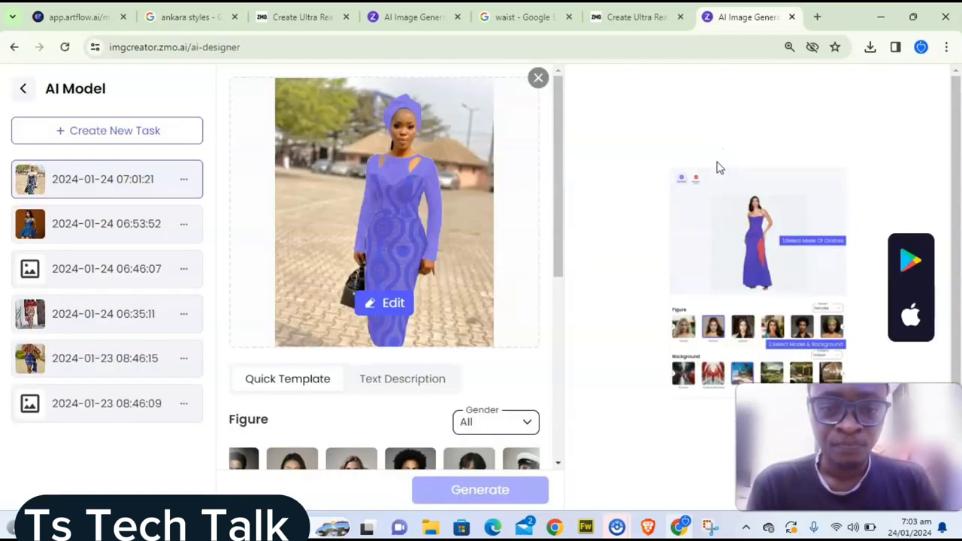
Pick the Balcony background with the African girl figure and generate four images.
{"action": "left_click", "coordinate": [558, 308]}
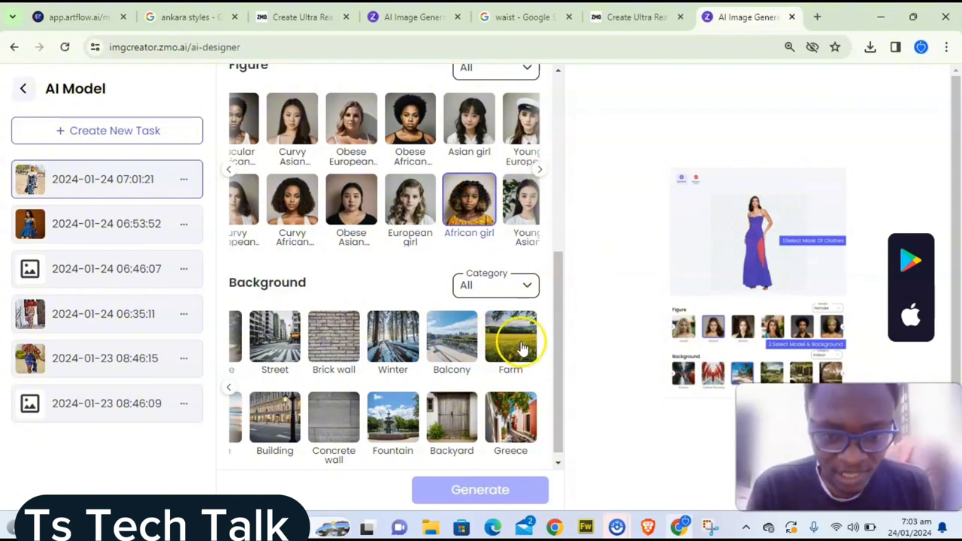
{"action": "left_click", "coordinate": [454, 340]}
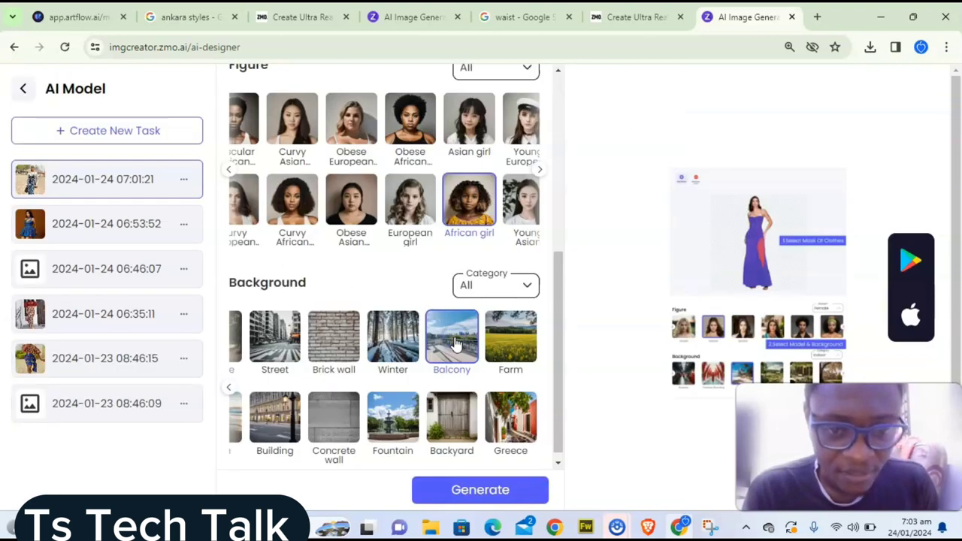
{"action": "left_click", "coordinate": [508, 490]}
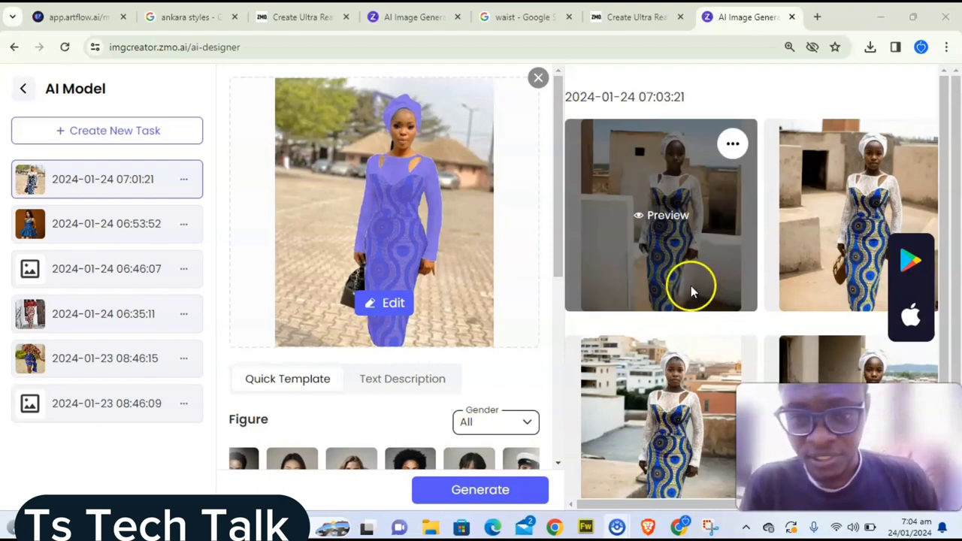
Preview the first 07:03:21 result full size beside the original gown photo.
{"action": "left_click", "coordinate": [677, 215]}
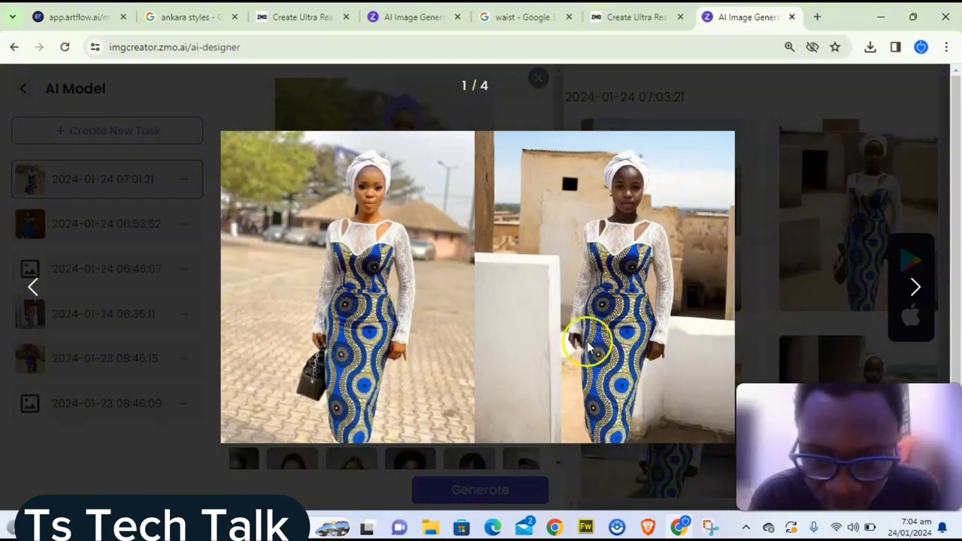
{"action": "left_click", "coordinate": [915, 290]}
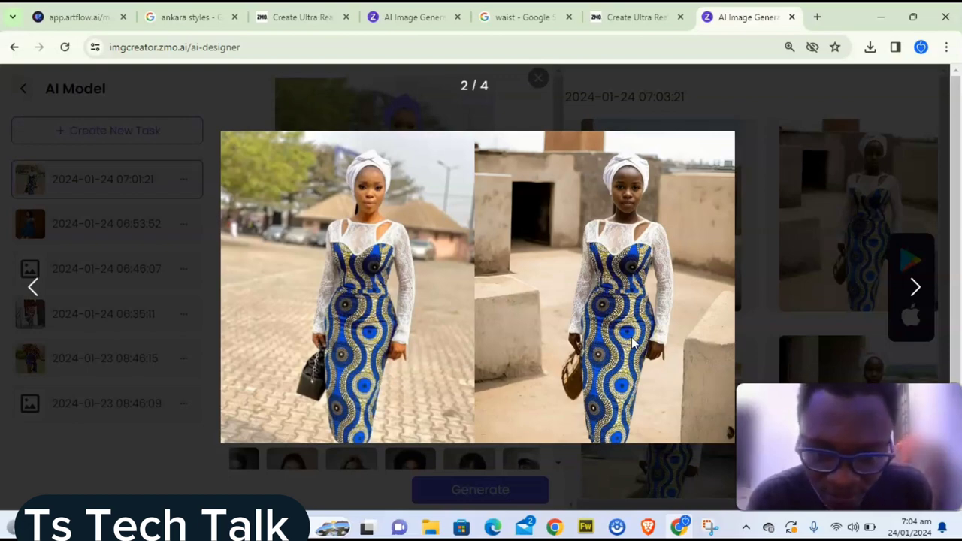
{"action": "left_click", "coordinate": [915, 289]}
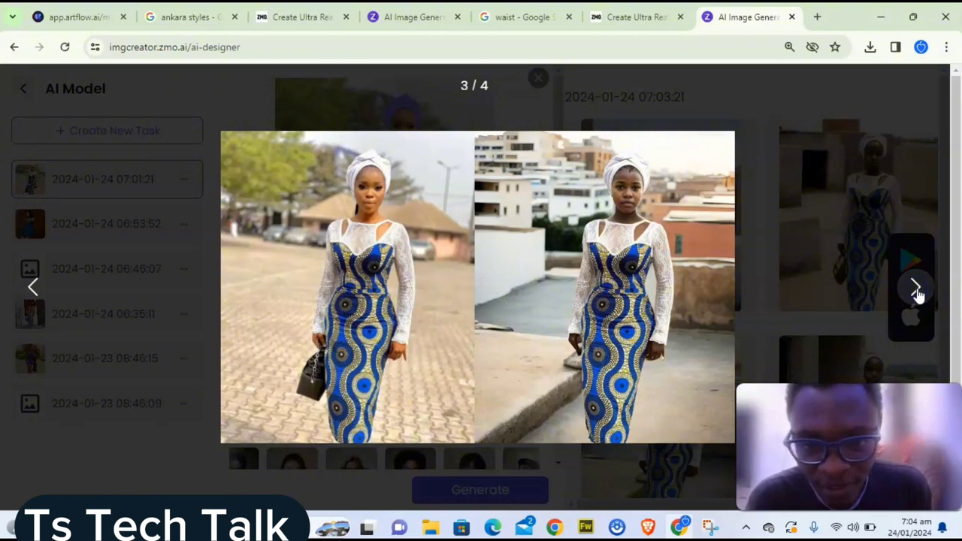
{"action": "left_click", "coordinate": [915, 289]}
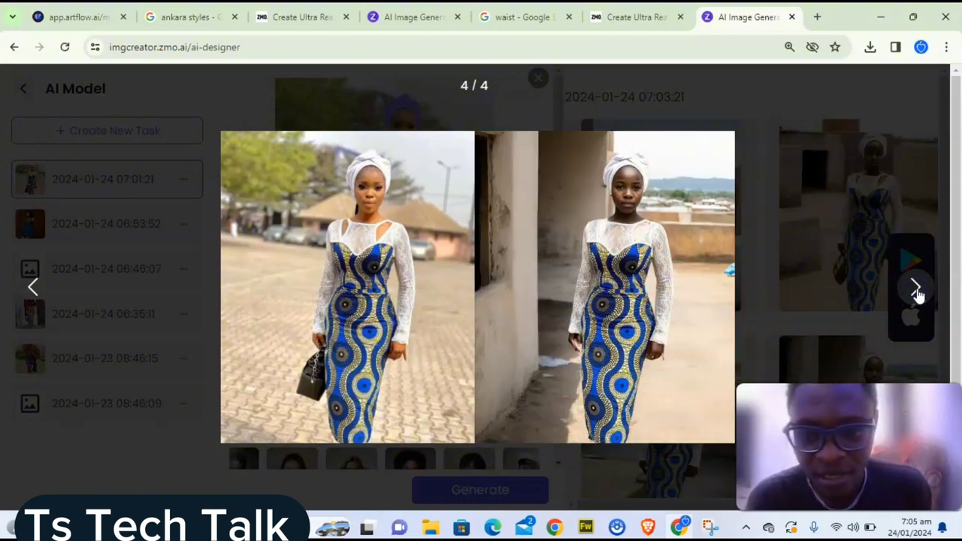
{"action": "left_click", "coordinate": [576, 350]}
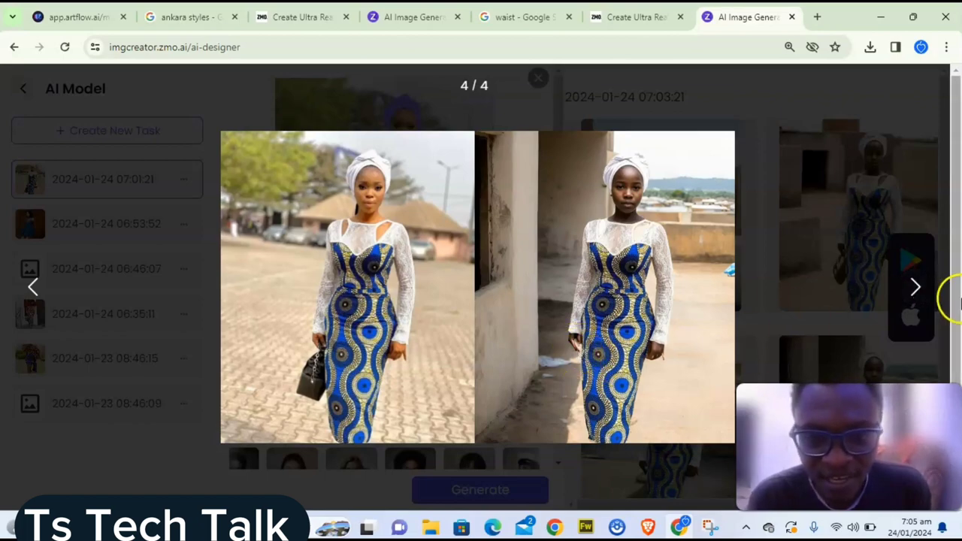
{"action": "left_click", "coordinate": [915, 287]}
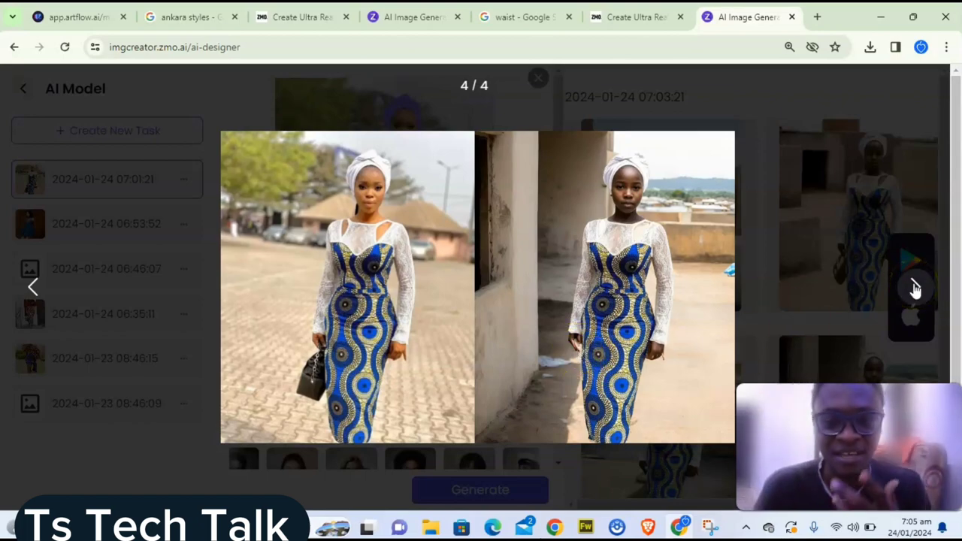
{"action": "left_click", "coordinate": [915, 288]}
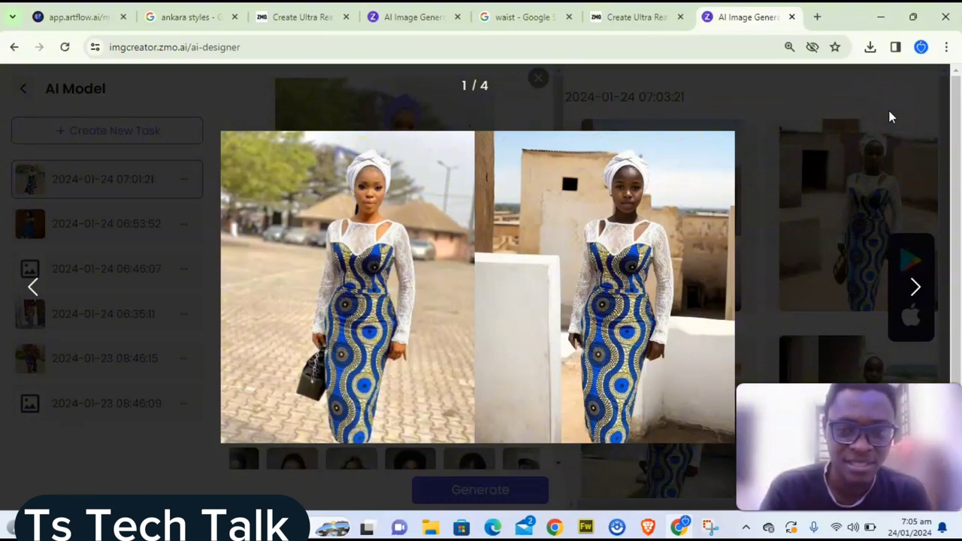
{"action": "left_click", "coordinate": [866, 131]}
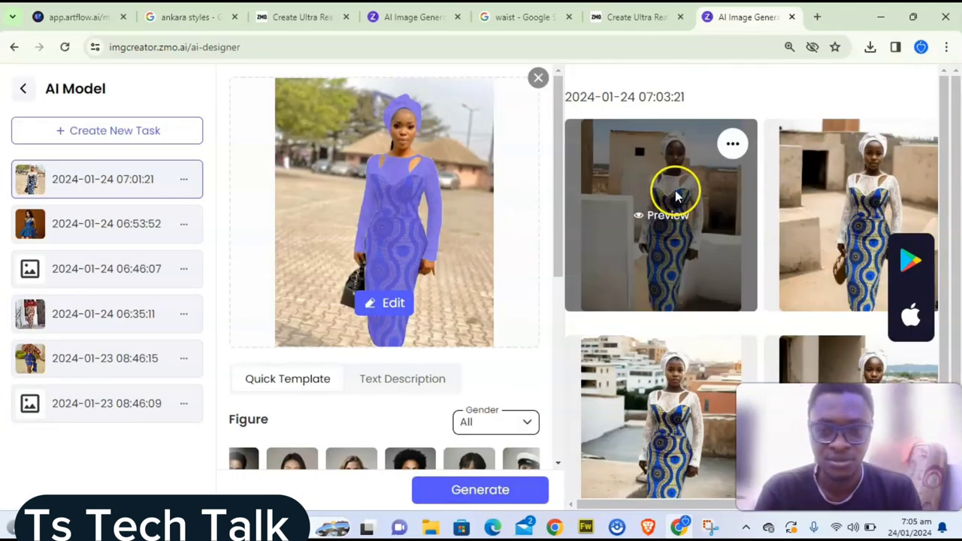
{"action": "left_click", "coordinate": [646, 215]}
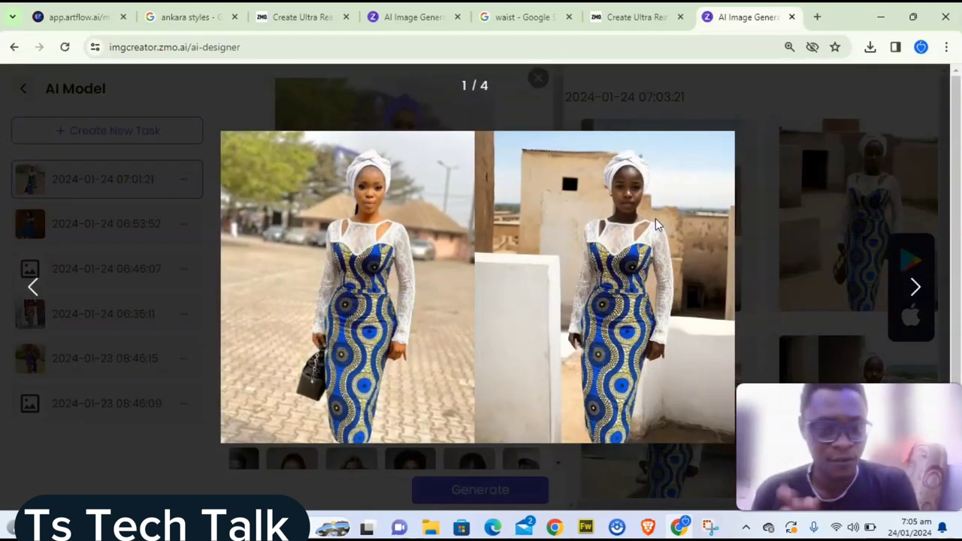
{"action": "left_click", "coordinate": [748, 297]}
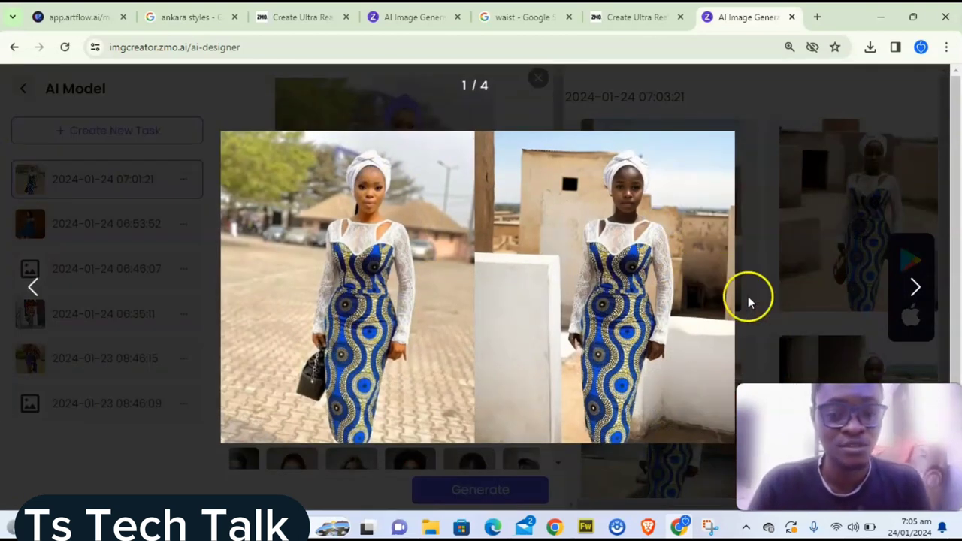